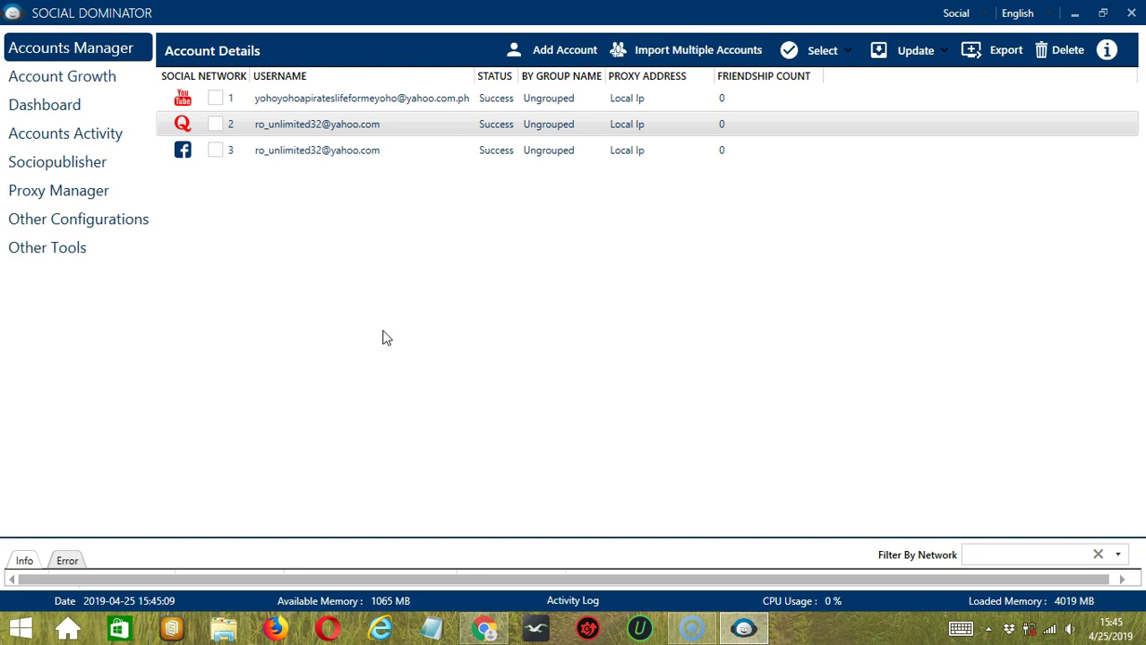
Bring up the context menu for the Quora account in Accounts Manager
right_click(314, 128)
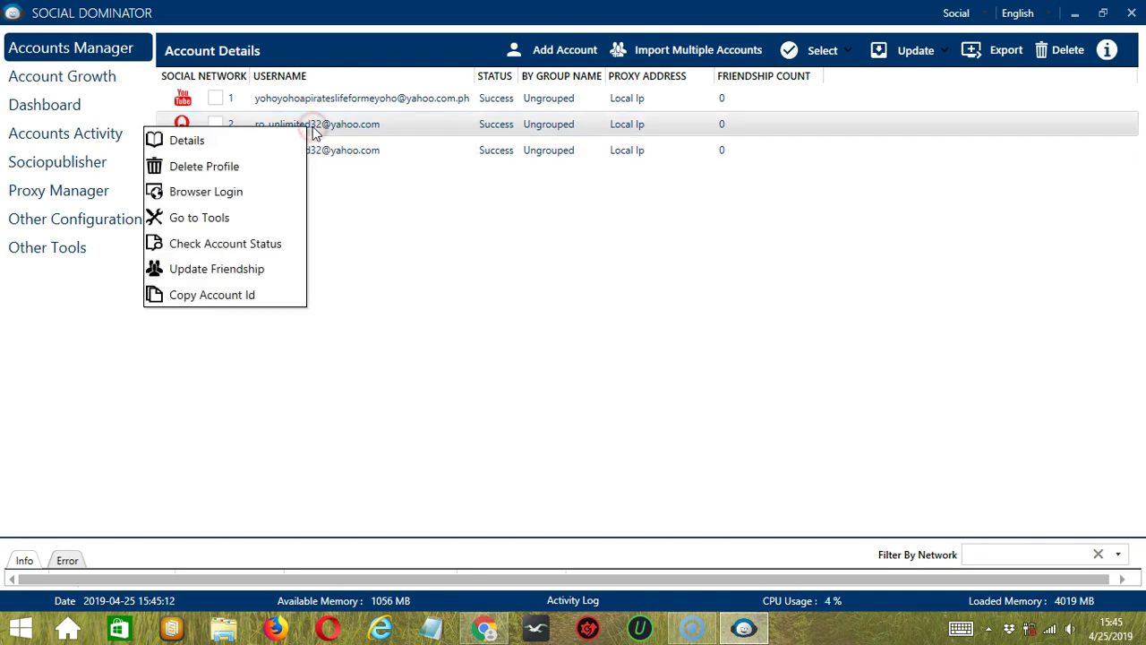
Go to Tools for the Quora account and switch to the Upvote Answers tab
click(251, 217)
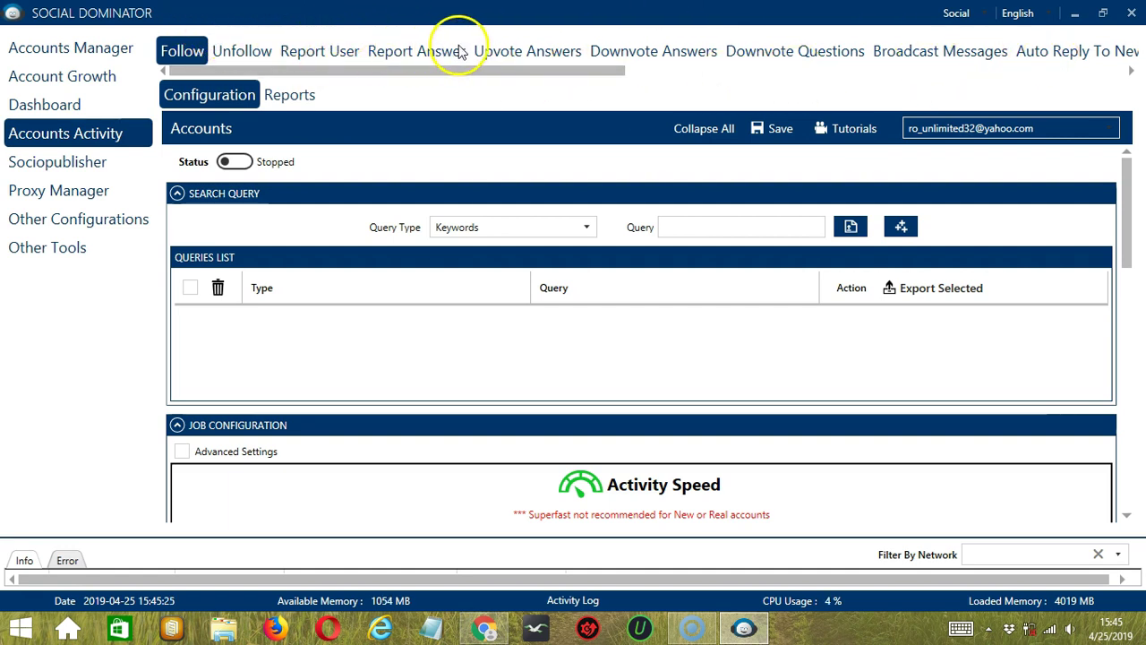
click(542, 54)
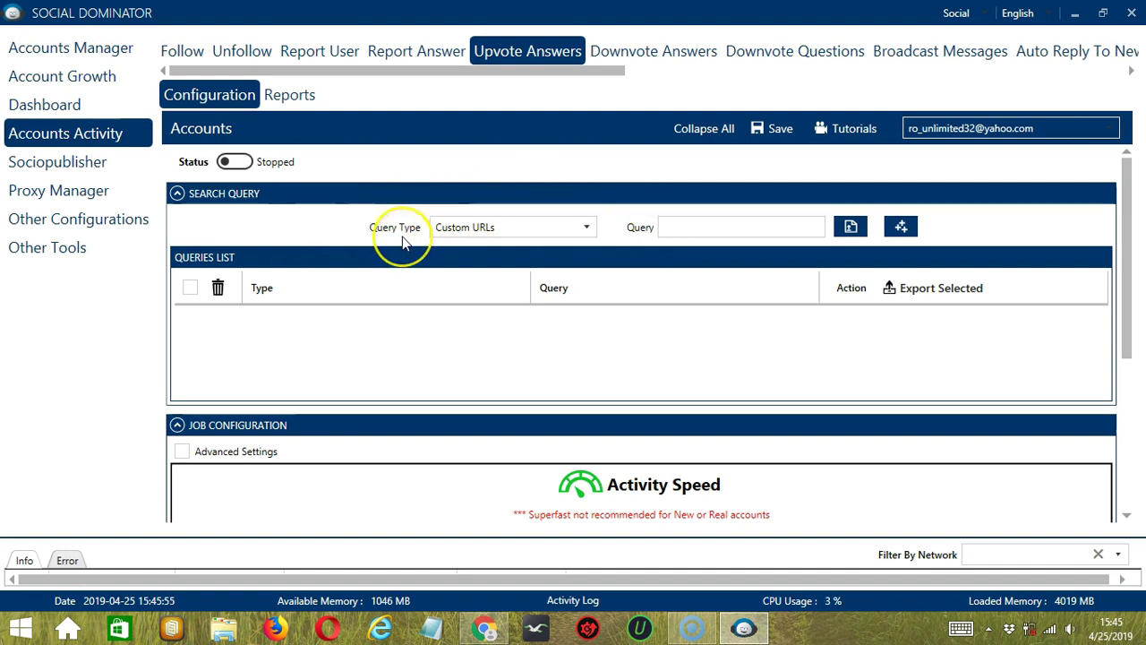
click(591, 220)
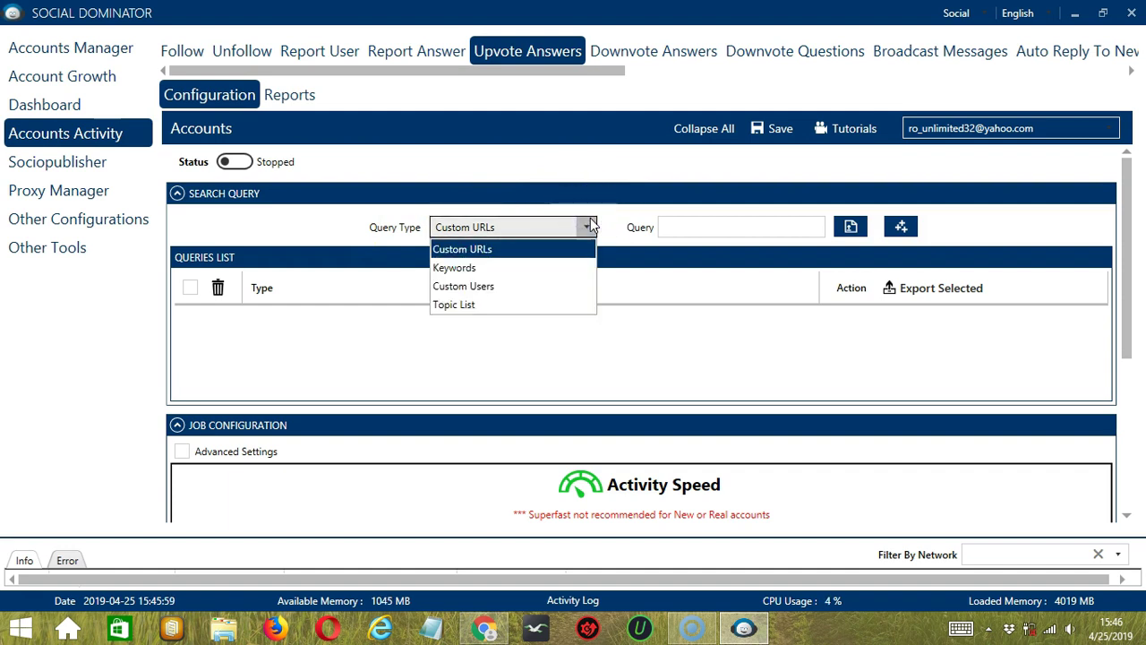
click(587, 227)
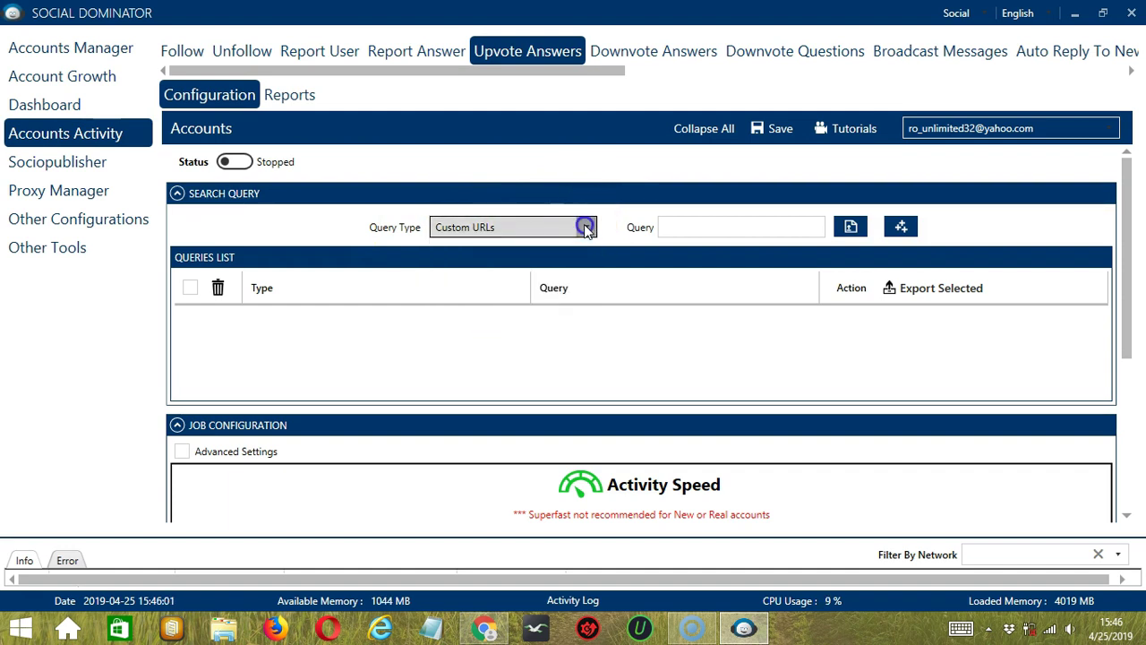
click(675, 225)
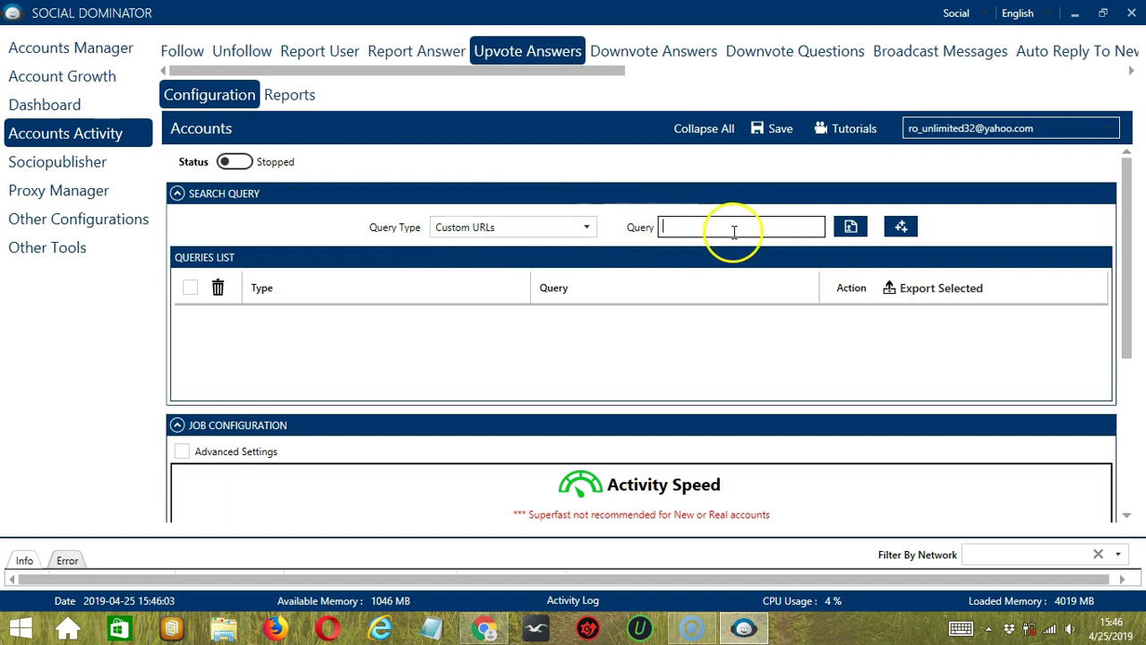
click(851, 230)
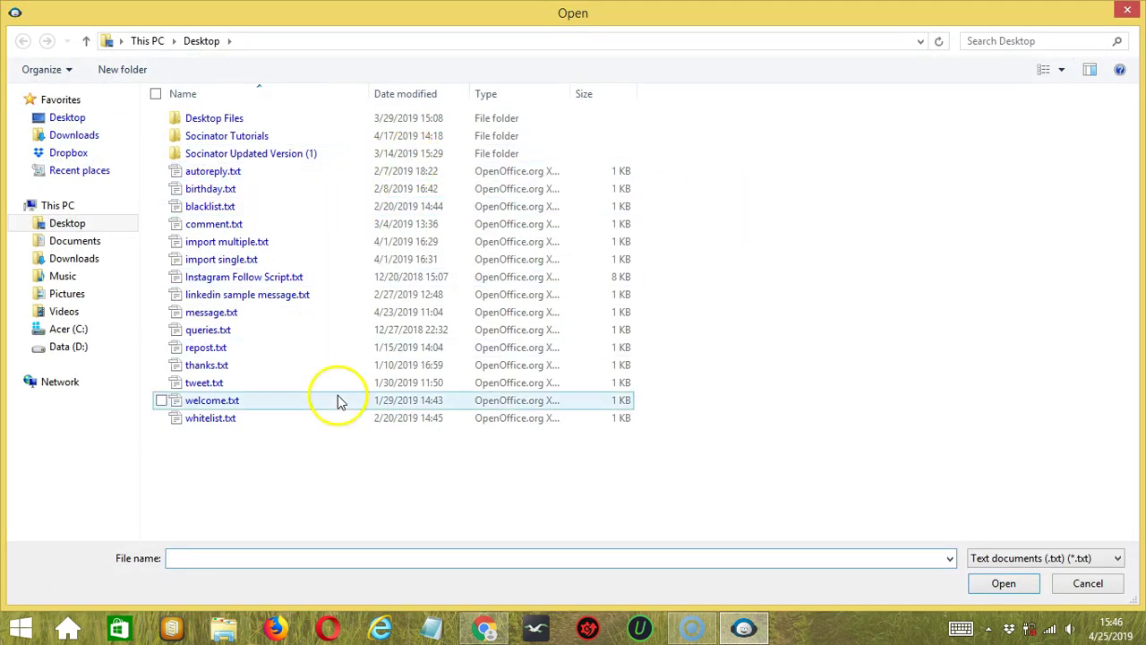
click(985, 586)
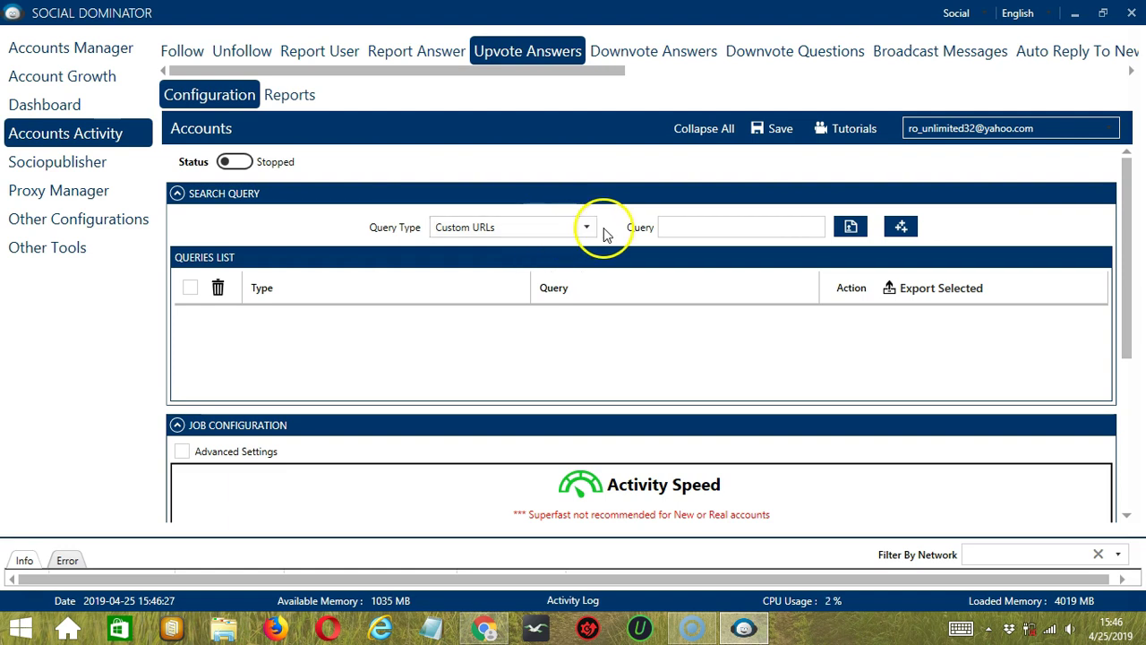
In Chrome, copy the link of the Quora answer about blending digital marketing theory and practice
click(485, 627)
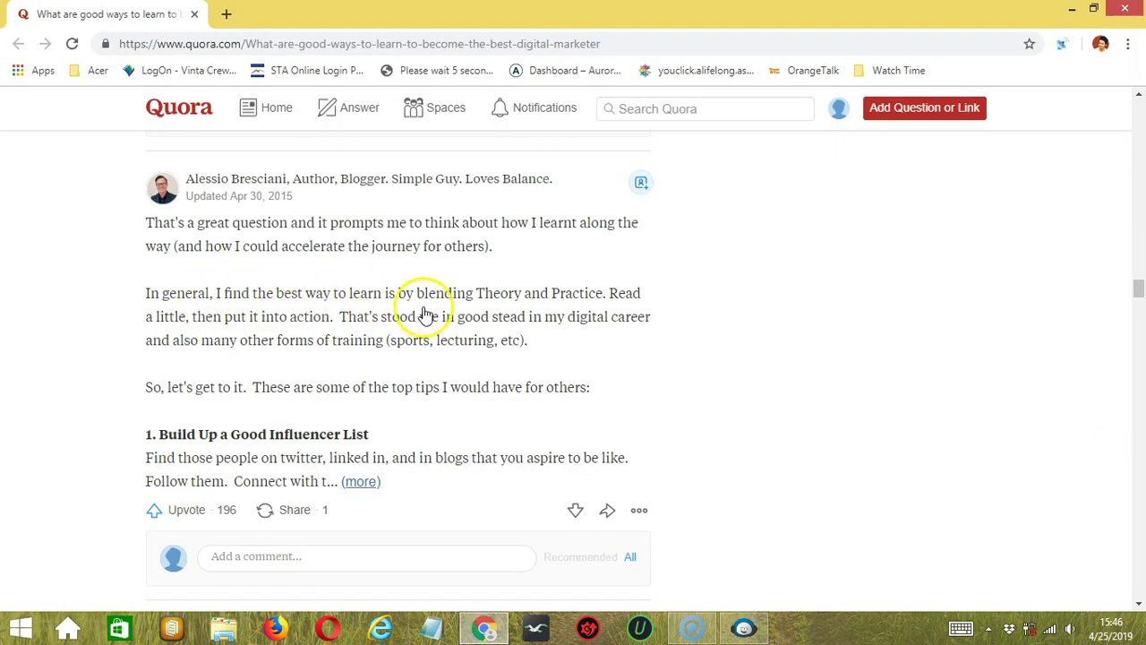
click(608, 515)
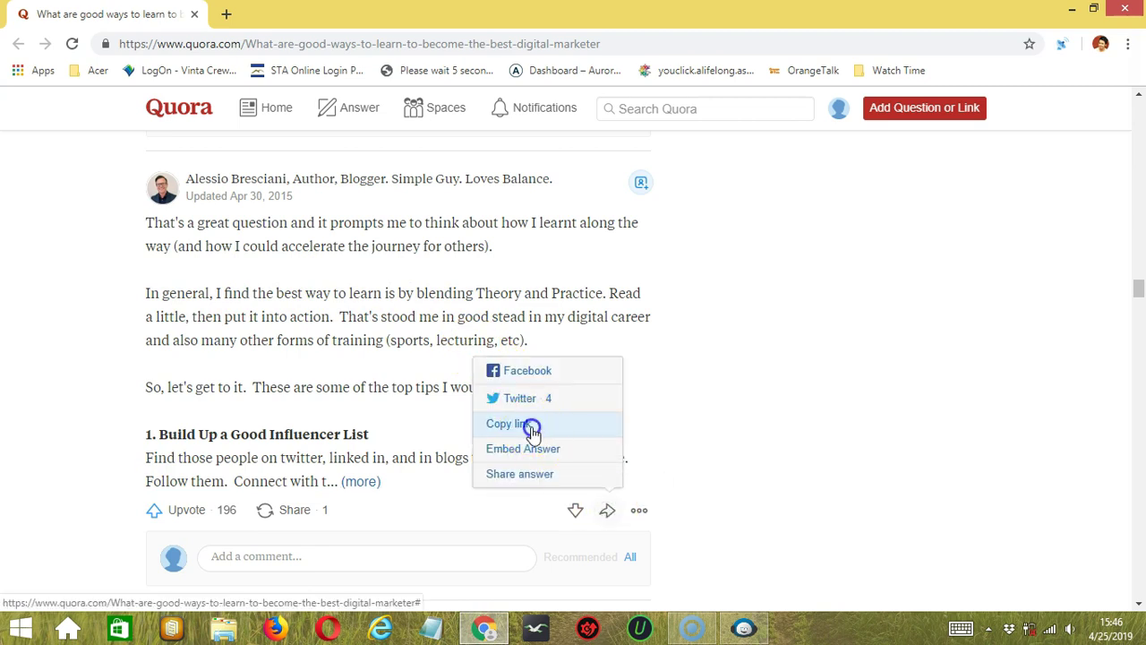
click(533, 433)
Paste the copied answer link and add it as a Custom URLs query
click(744, 627)
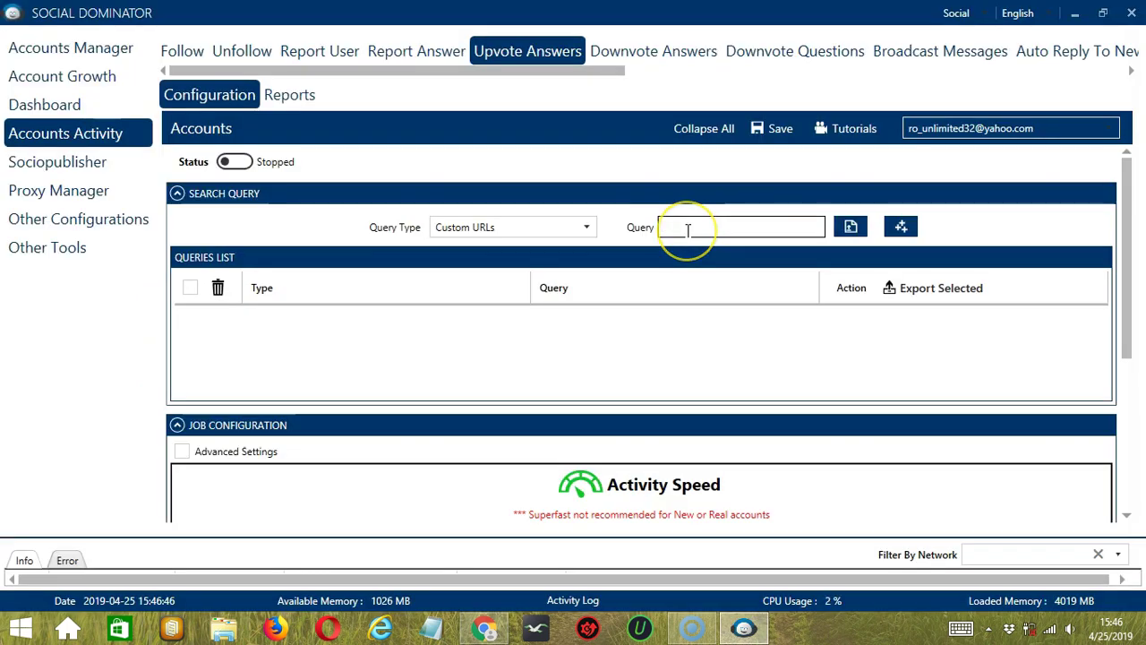
key(ctrl+v)
click(901, 226)
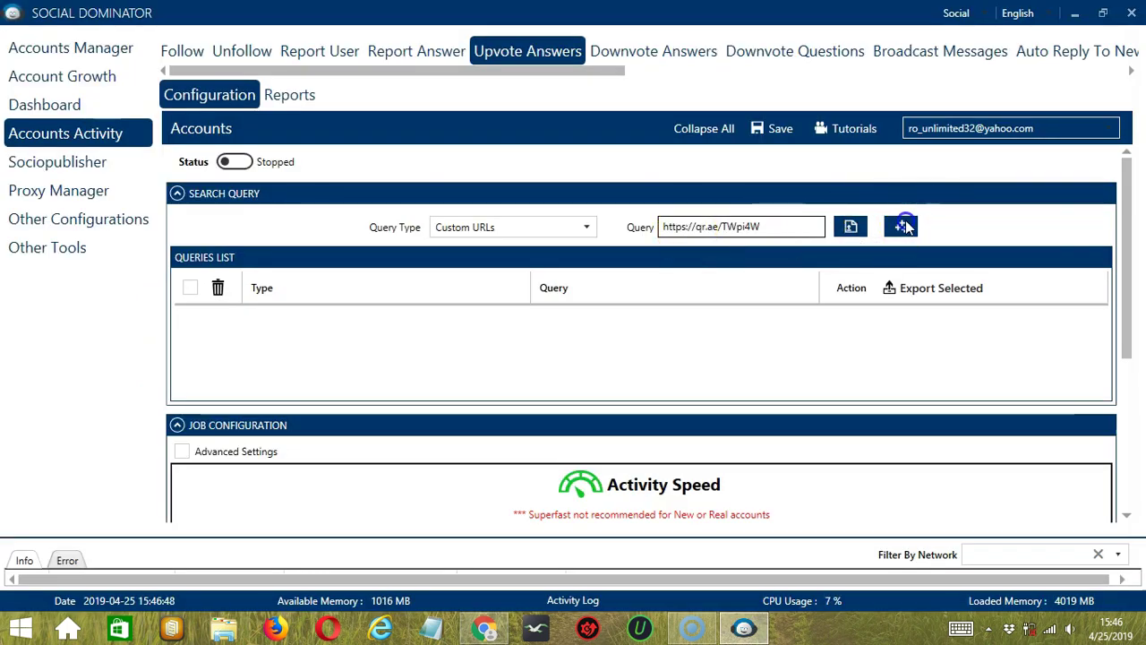
click(663, 348)
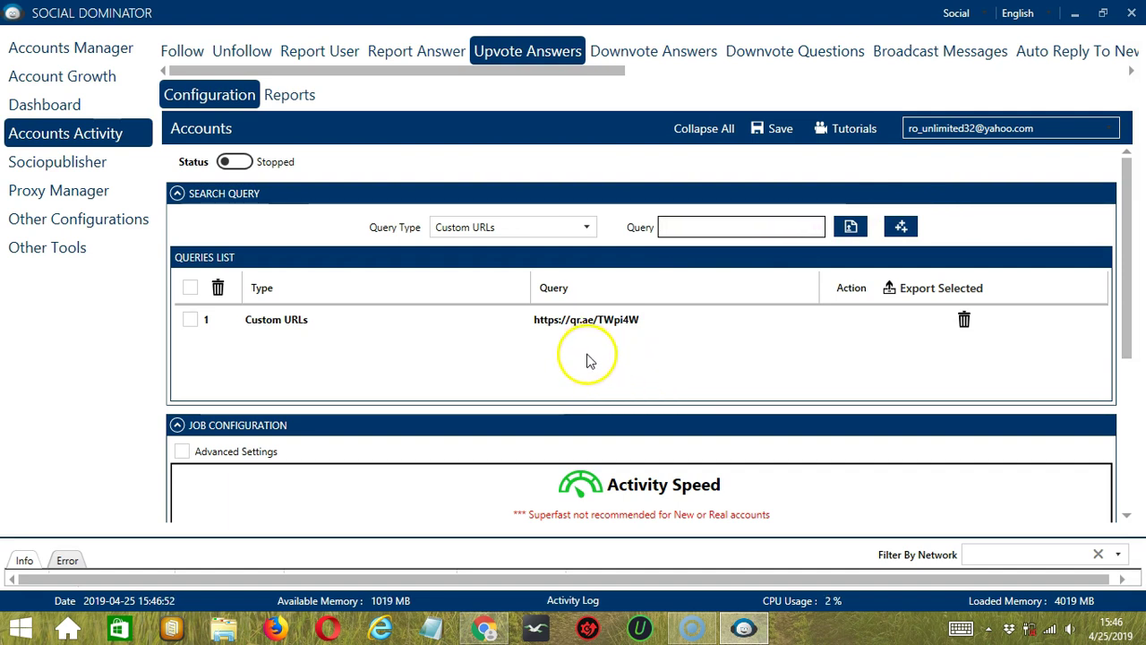
Add a Keywords query for 'amazing'
click(584, 227)
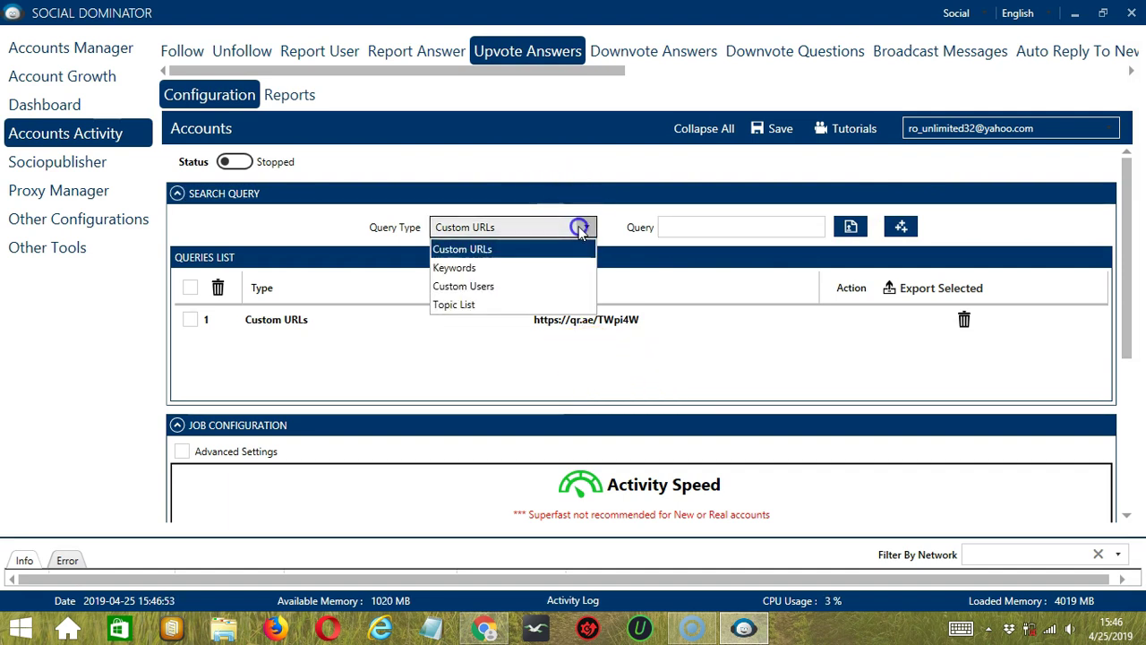
click(502, 268)
key(Tab)
text(am)
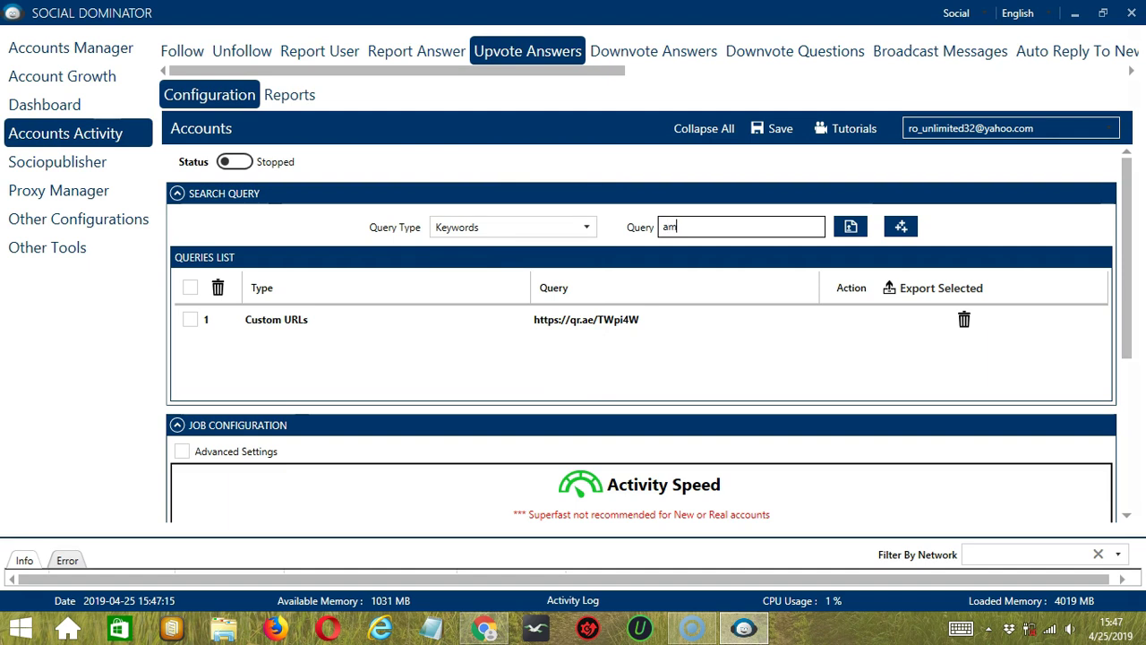
text(azing)
click(901, 226)
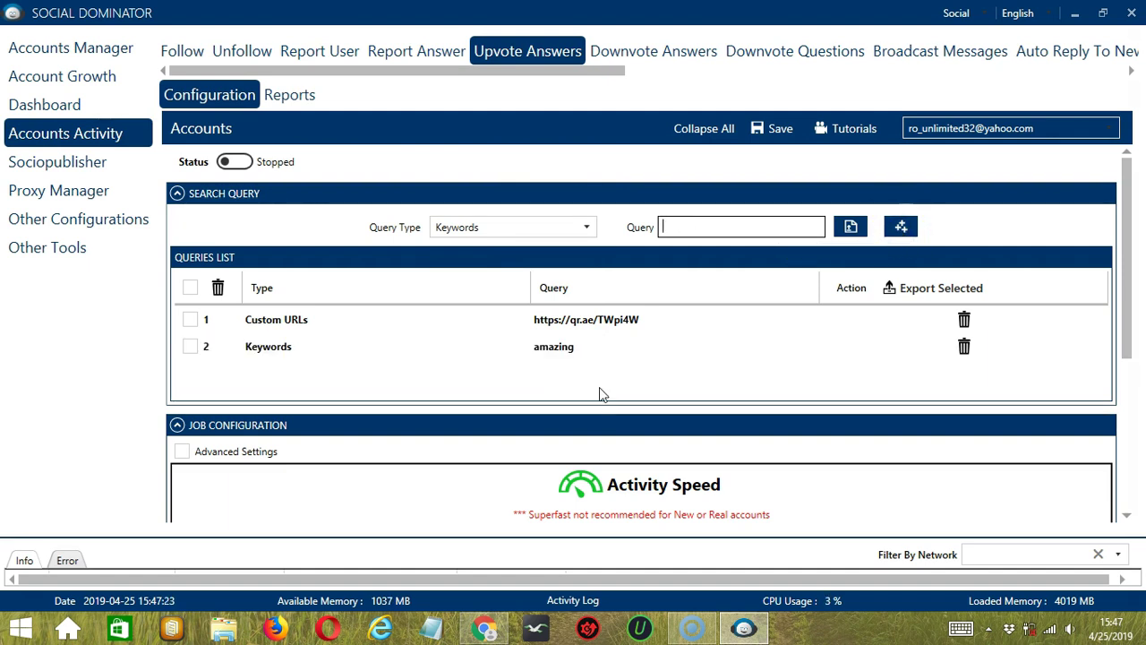
Add a Custom Users query with the value 'url'
click(544, 353)
click(627, 207)
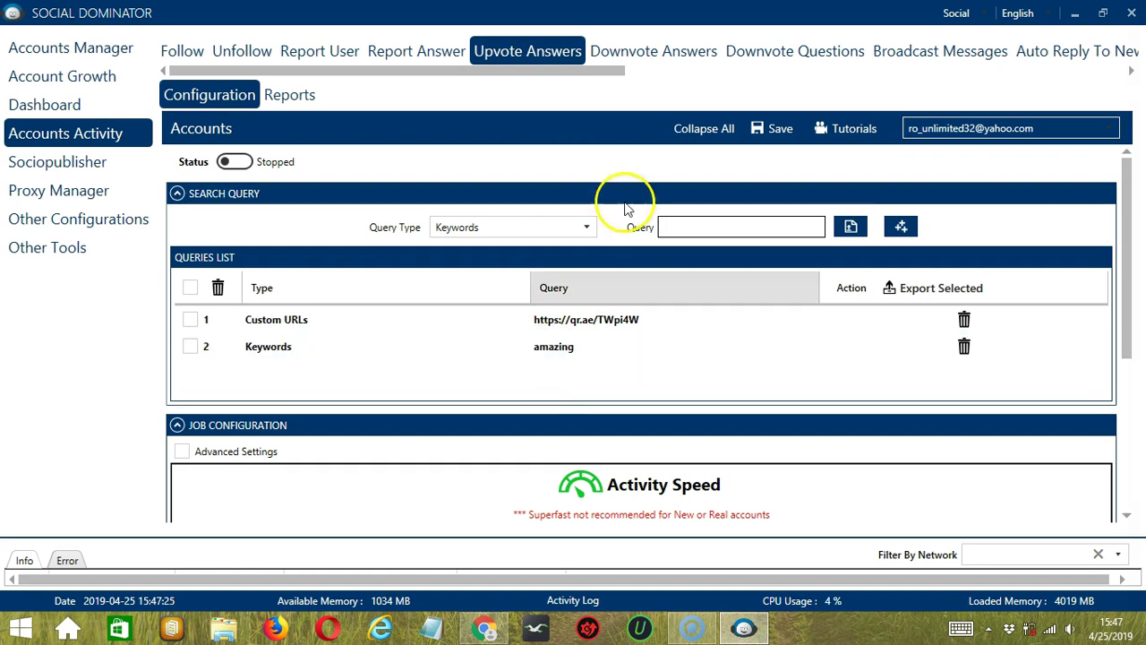
click(587, 226)
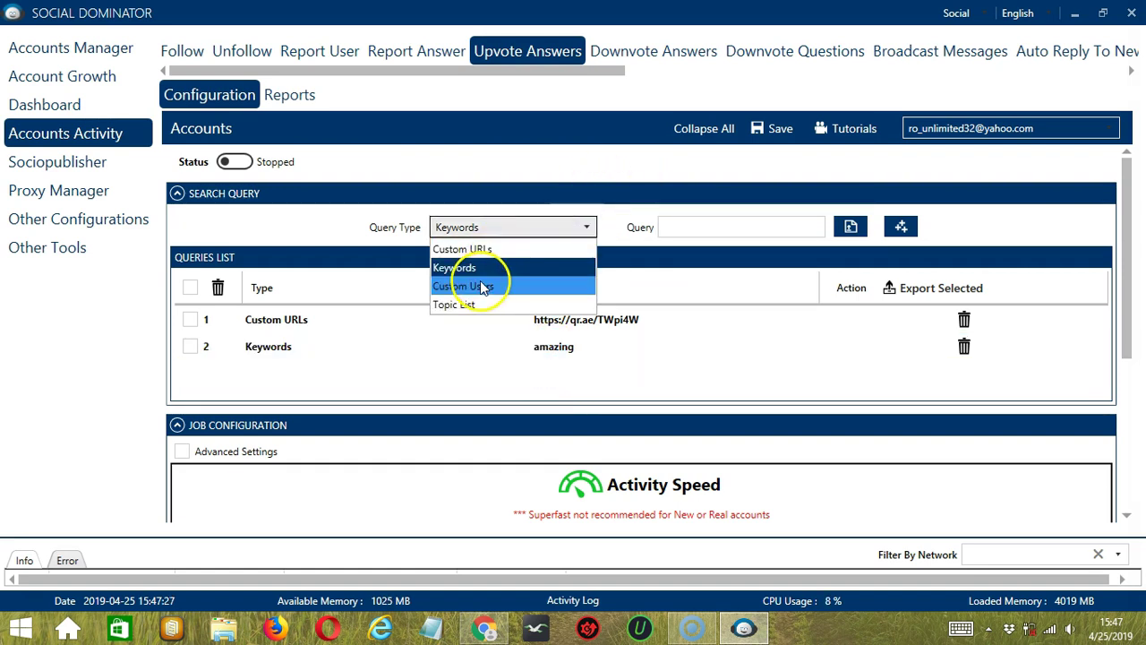
click(482, 286)
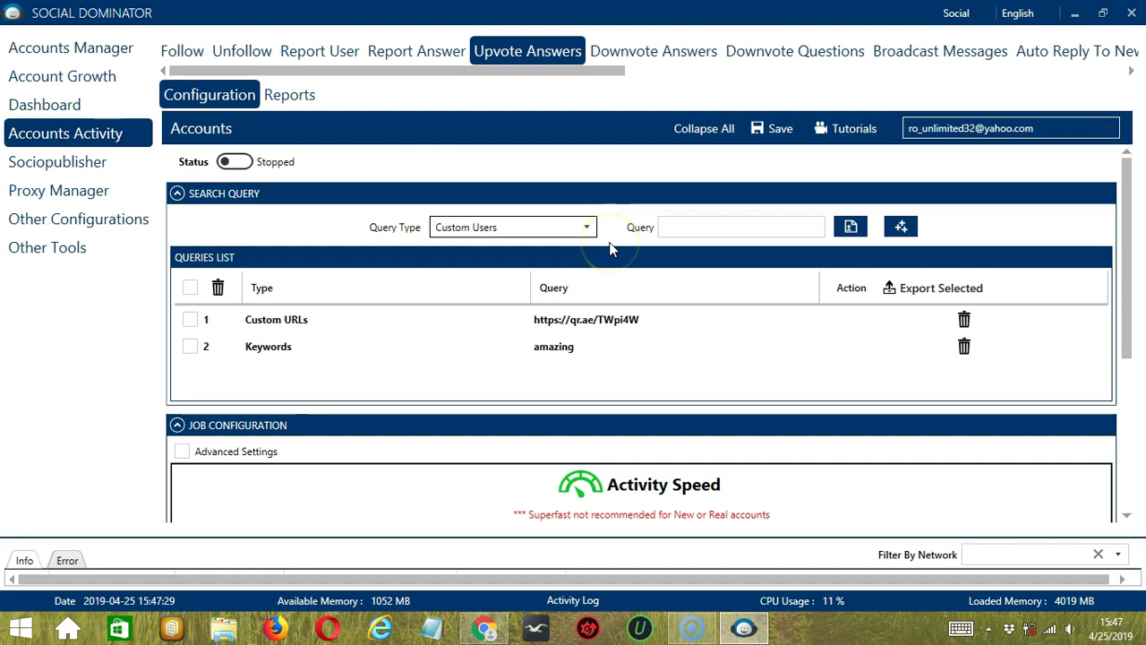
click(683, 228)
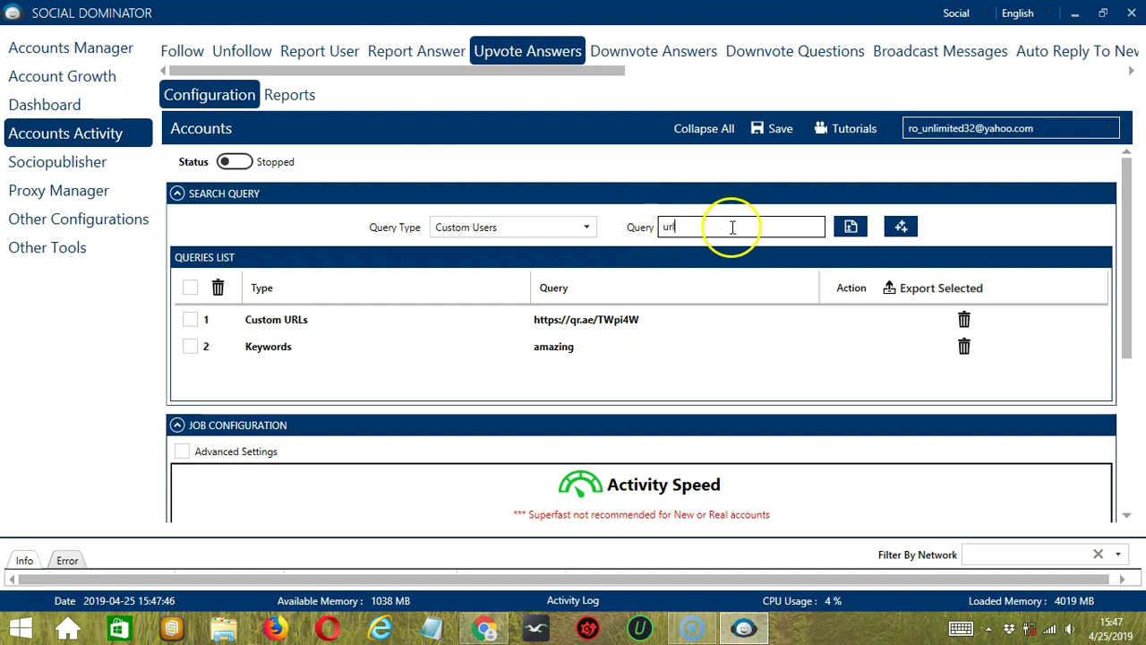
click(903, 229)
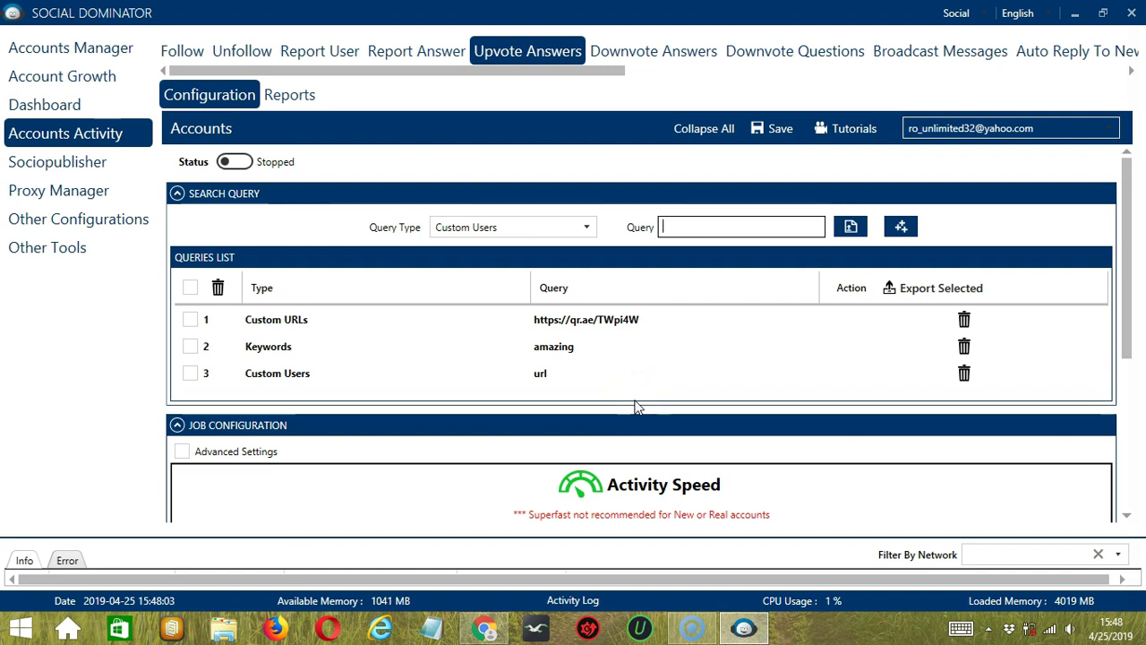
Set the query type to Topic List and copy 'Digital-Marketing' from the Quora topic's address
click(589, 227)
click(507, 308)
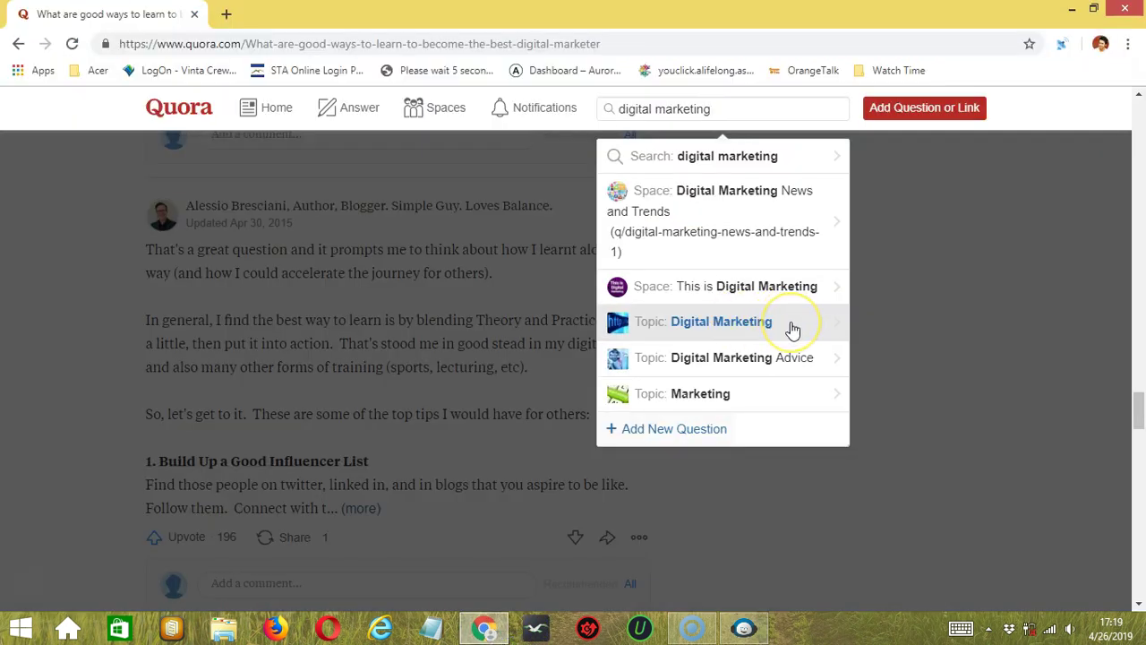
click(781, 322)
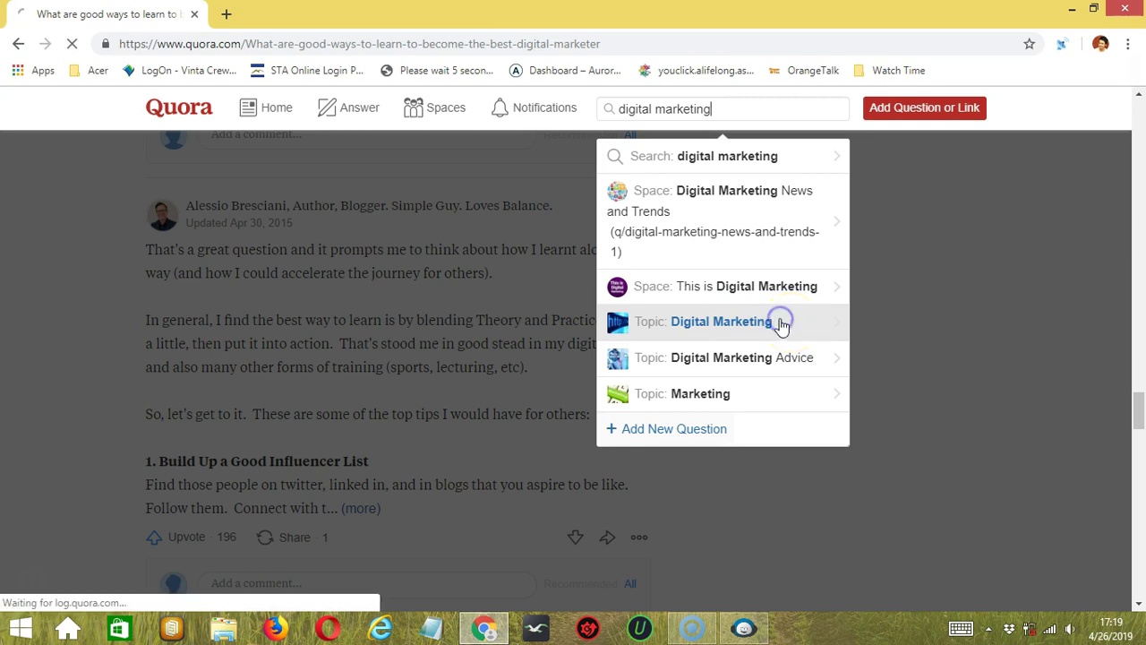
drag(367, 44, 285, 46)
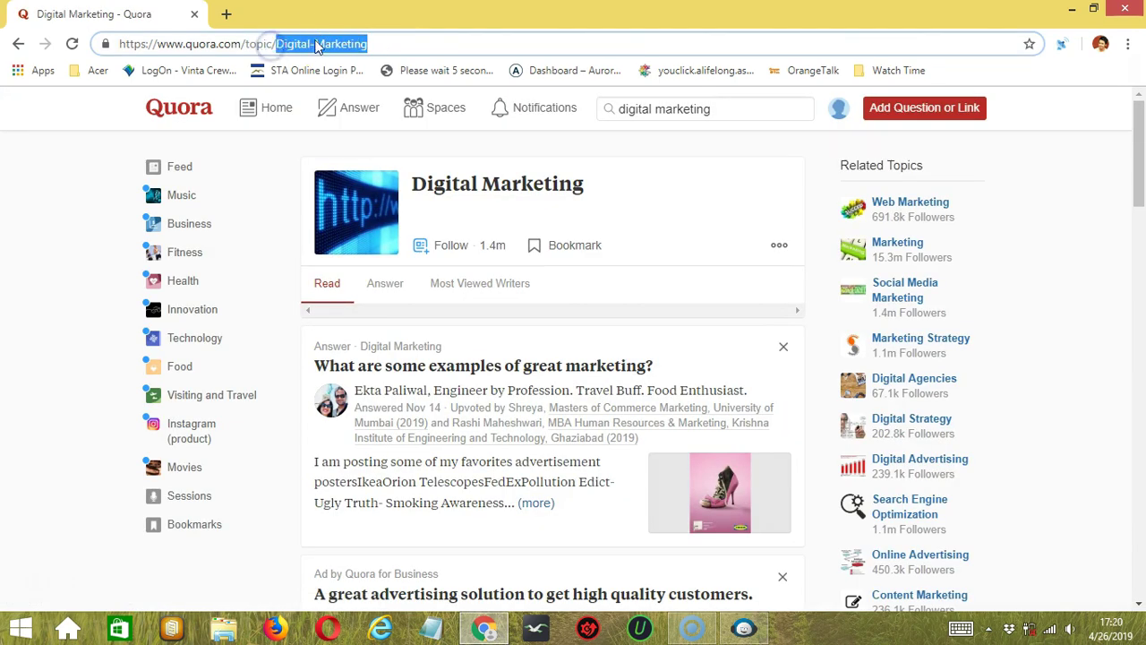
key(ctrl+c)
Add 'Digital-Marketing' as a Topic List query
key(alt+Tab)
click(732, 226)
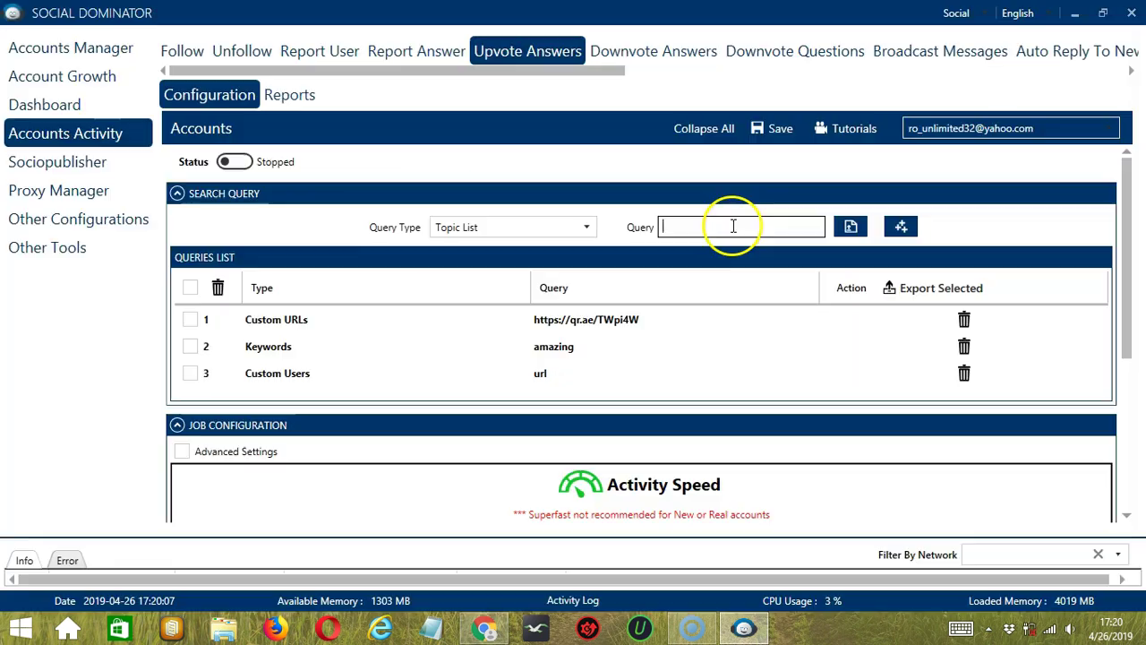
key(ctrl+v)
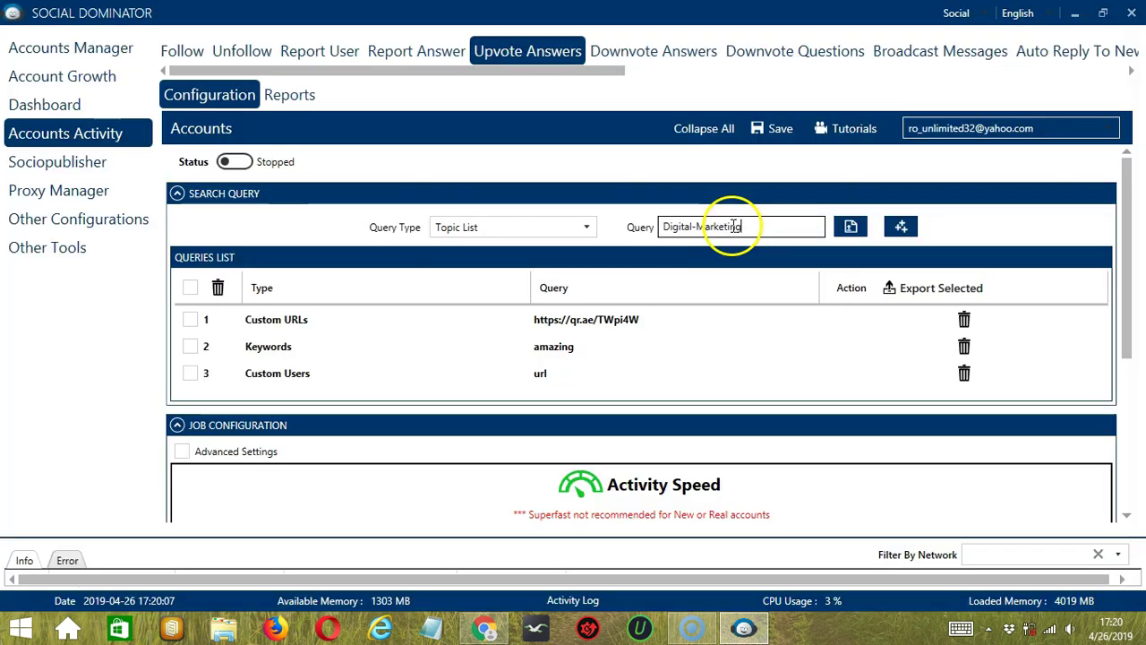
click(900, 226)
Review the saved queries and delete the Custom Users 'url' query
click(915, 374)
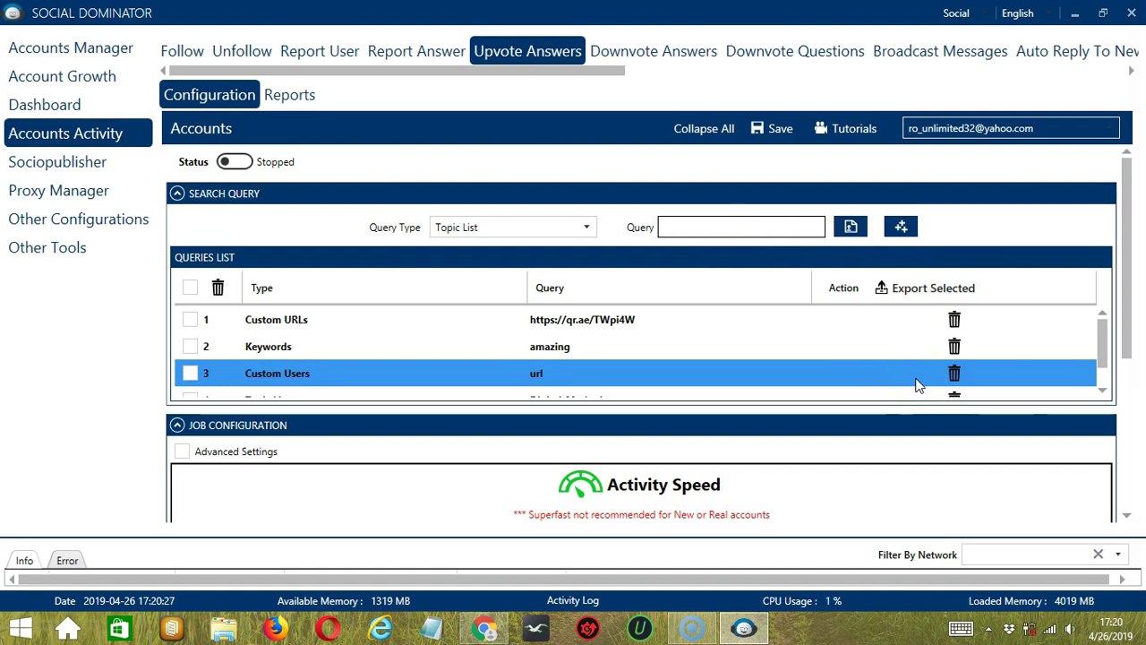
click(913, 324)
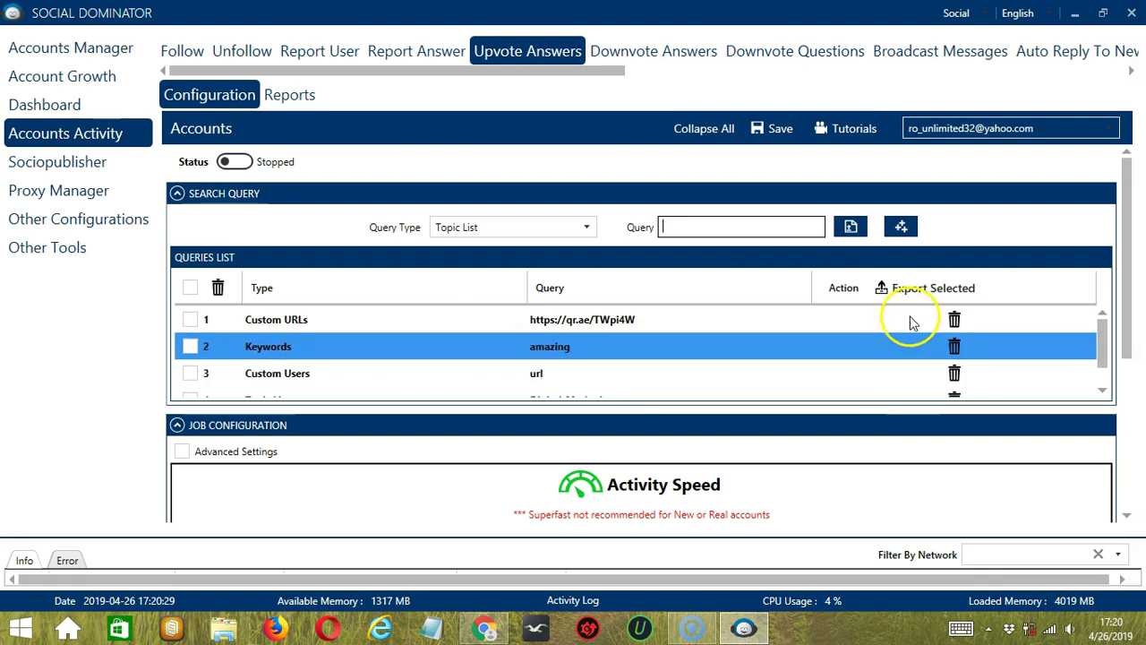
click(907, 381)
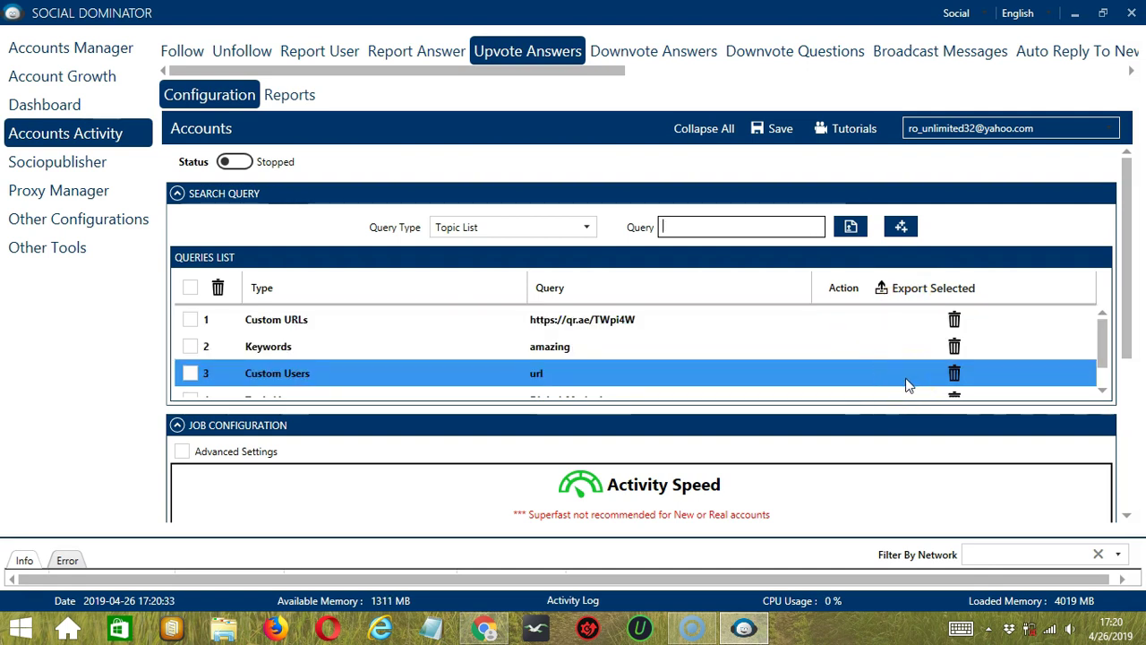
click(967, 347)
click(970, 321)
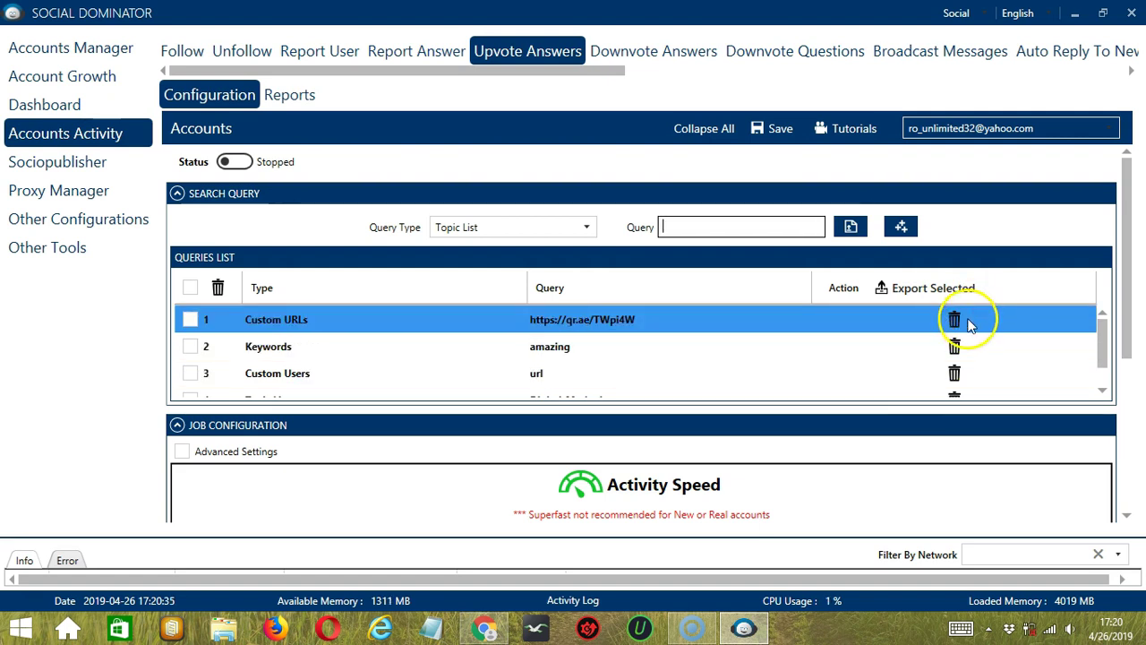
click(973, 376)
click(967, 348)
click(967, 320)
click(970, 349)
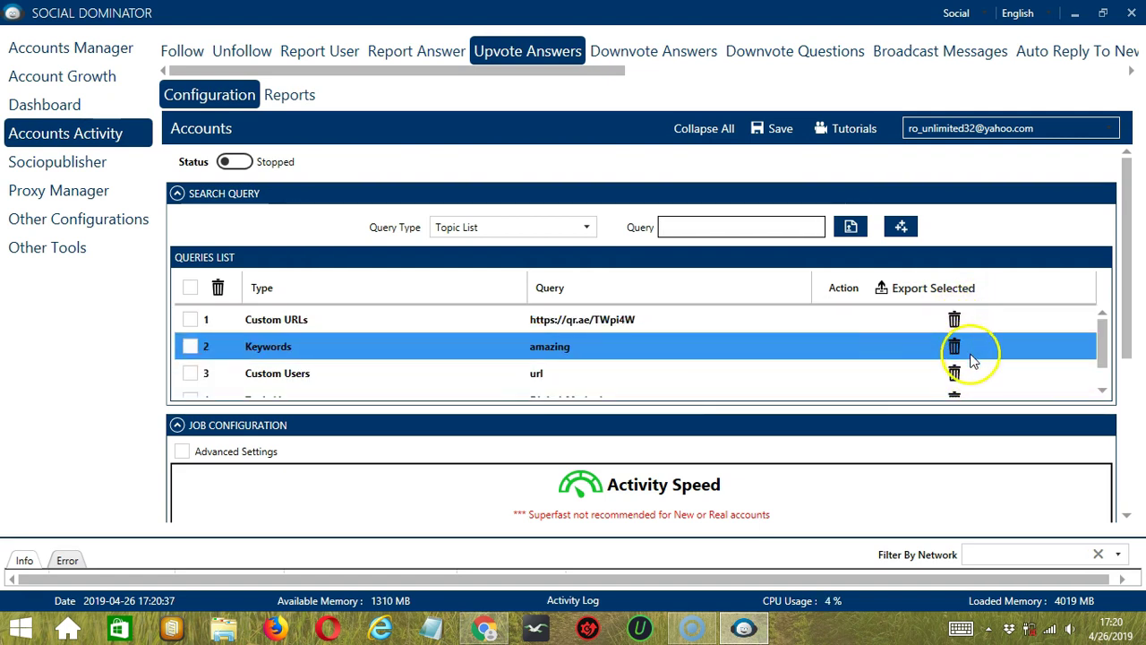
click(973, 383)
click(963, 319)
click(967, 347)
click(973, 373)
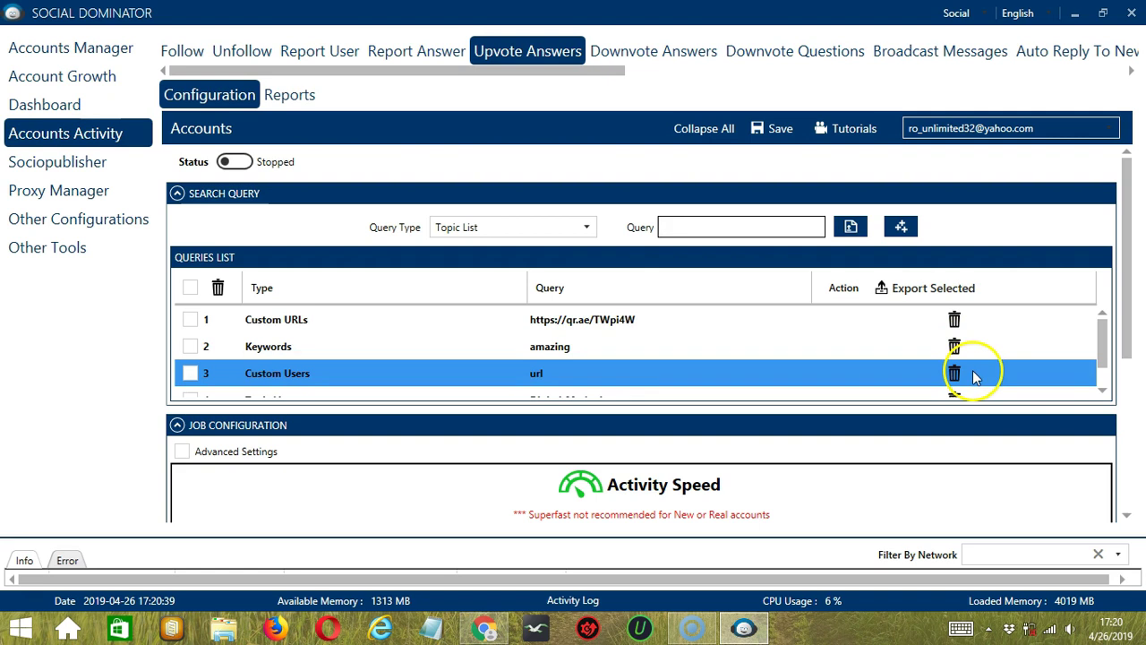
click(954, 374)
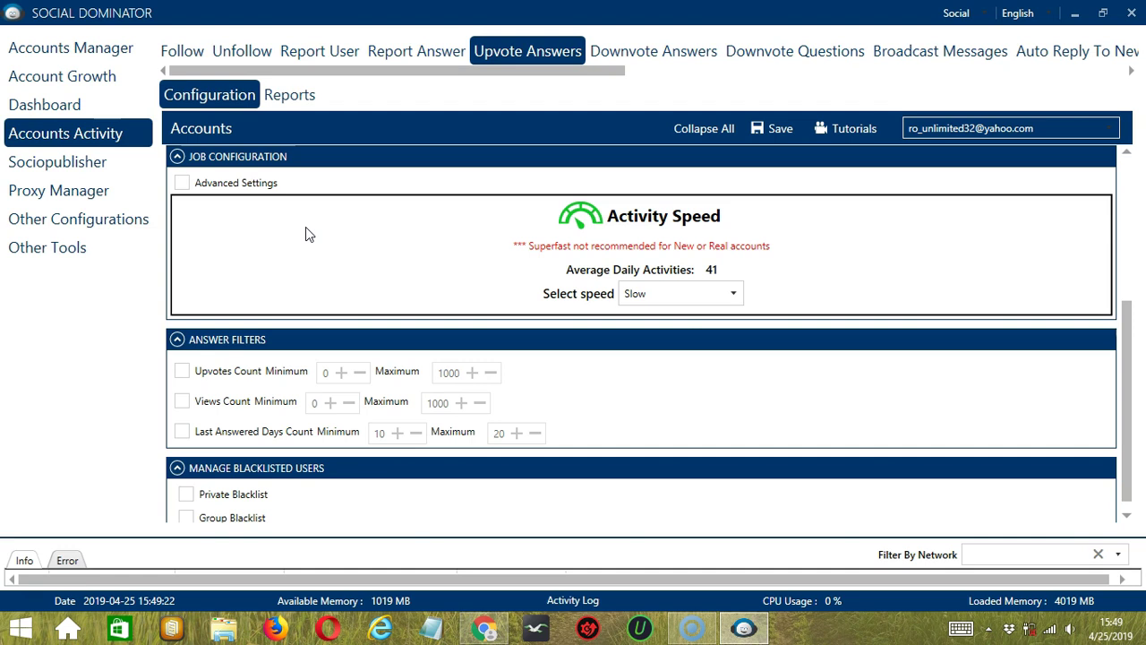
Raise the activity speed through Medium and Fast to Superfast, giving 333 daily activities
click(735, 294)
click(689, 336)
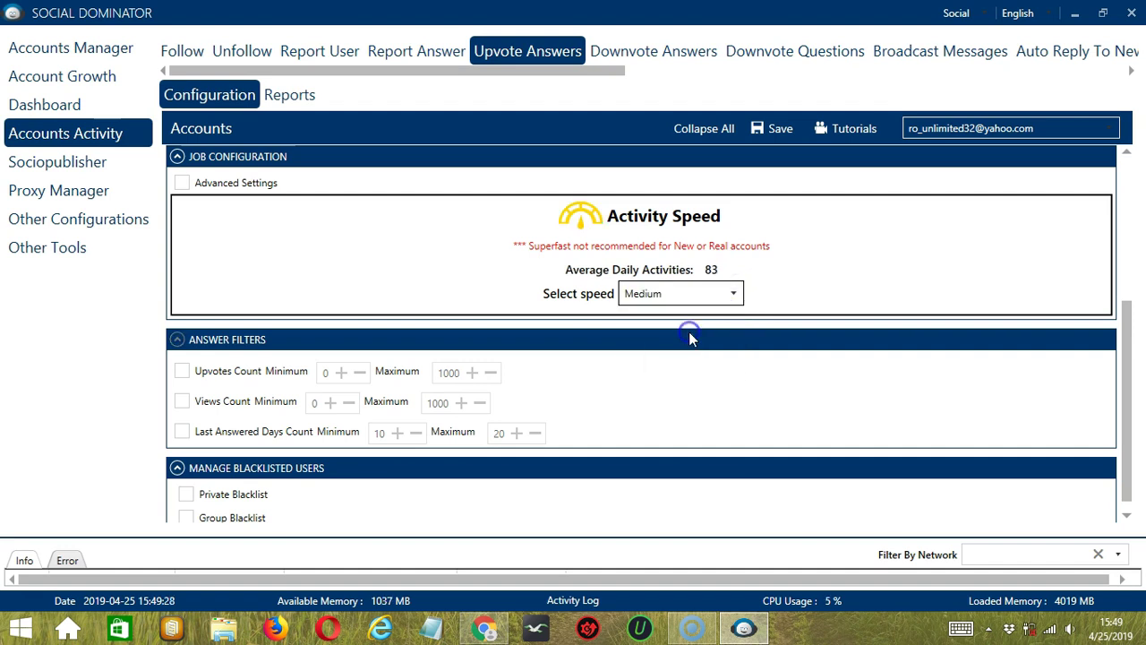
click(735, 292)
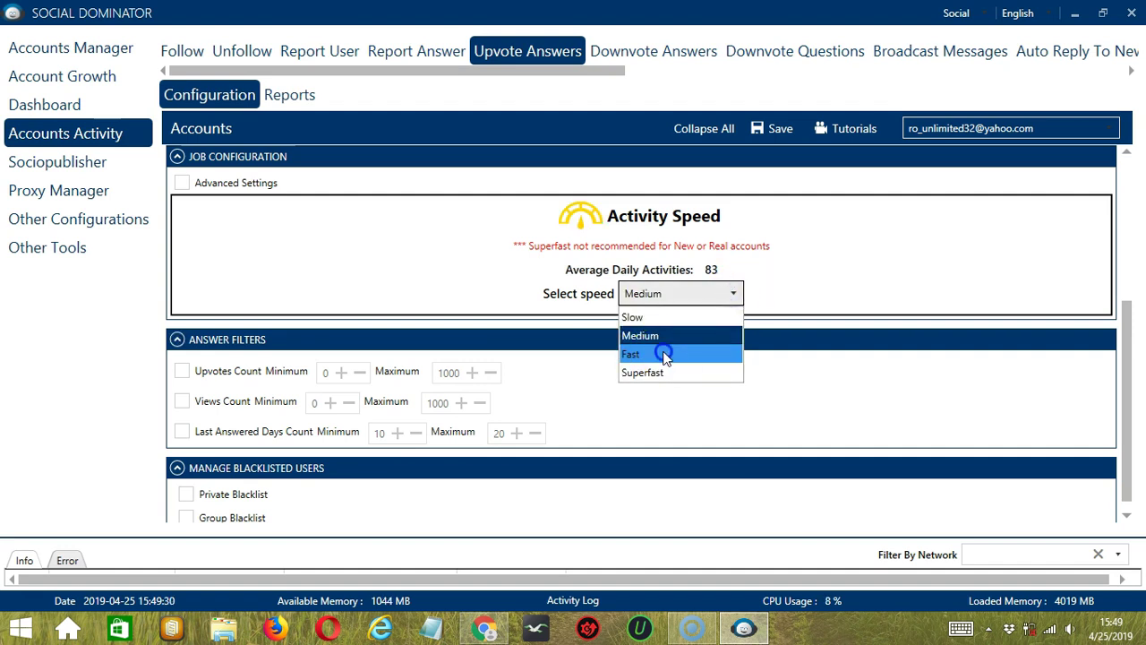
click(663, 356)
click(734, 293)
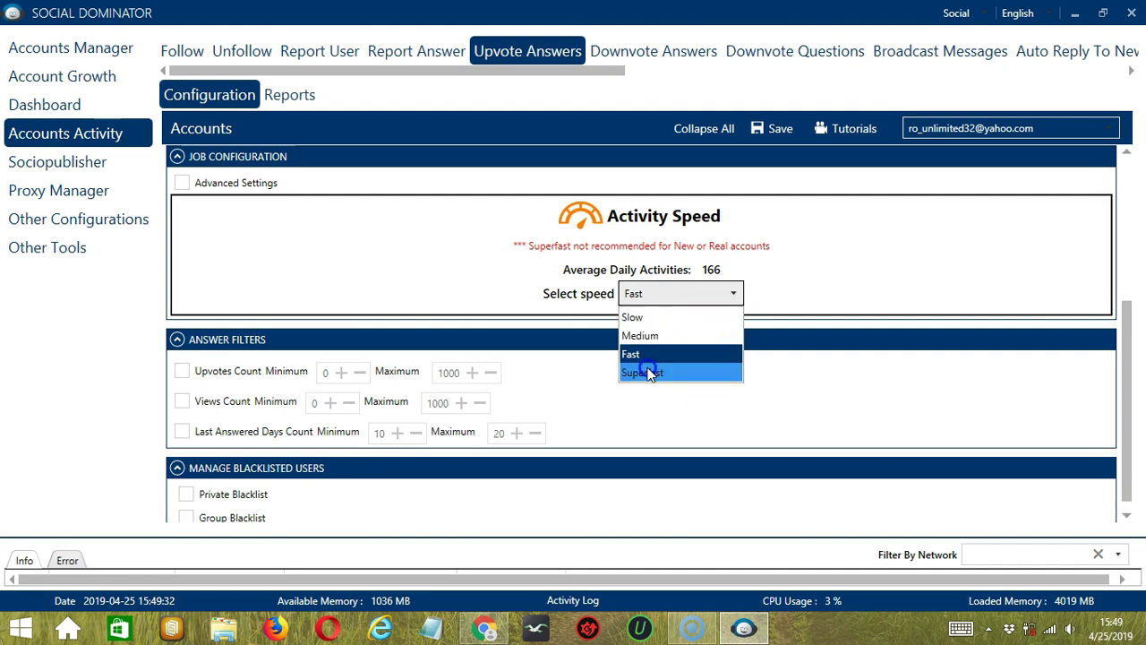
click(651, 373)
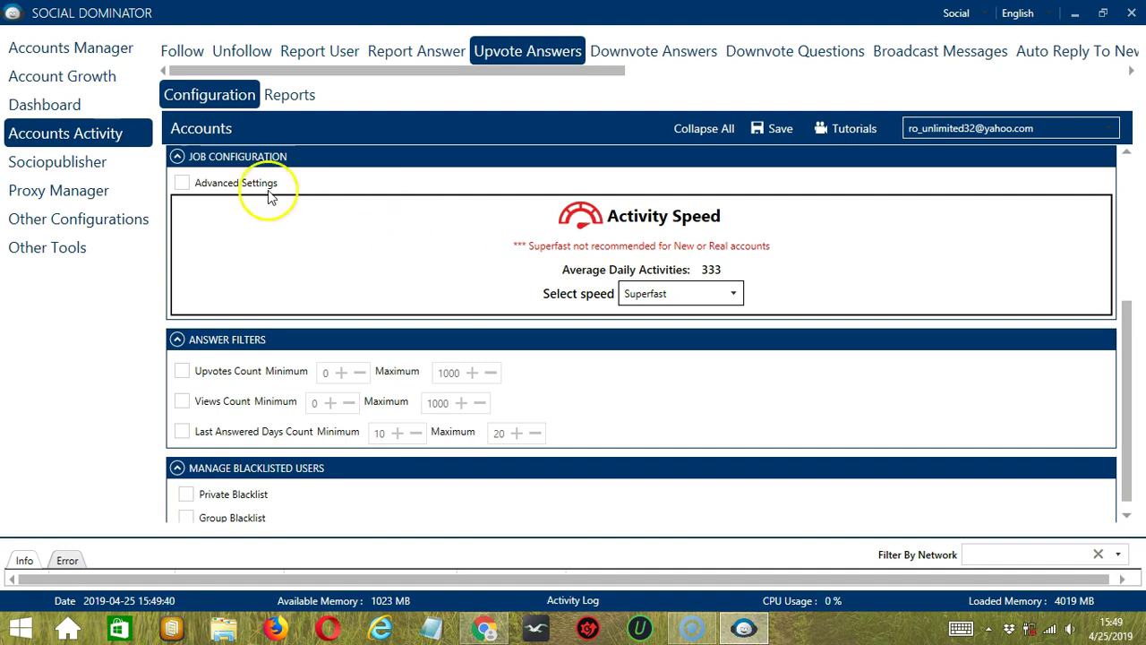
Enable Advanced Settings and the 'Increase Each Day With' option for the upvote job
click(182, 184)
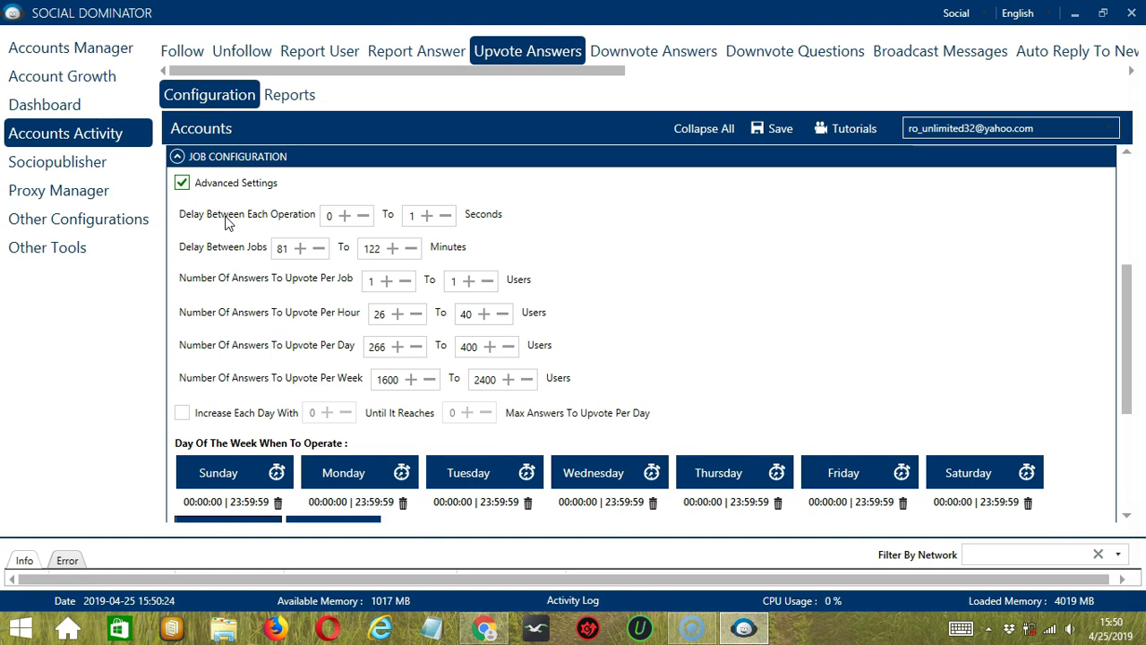
click(206, 247)
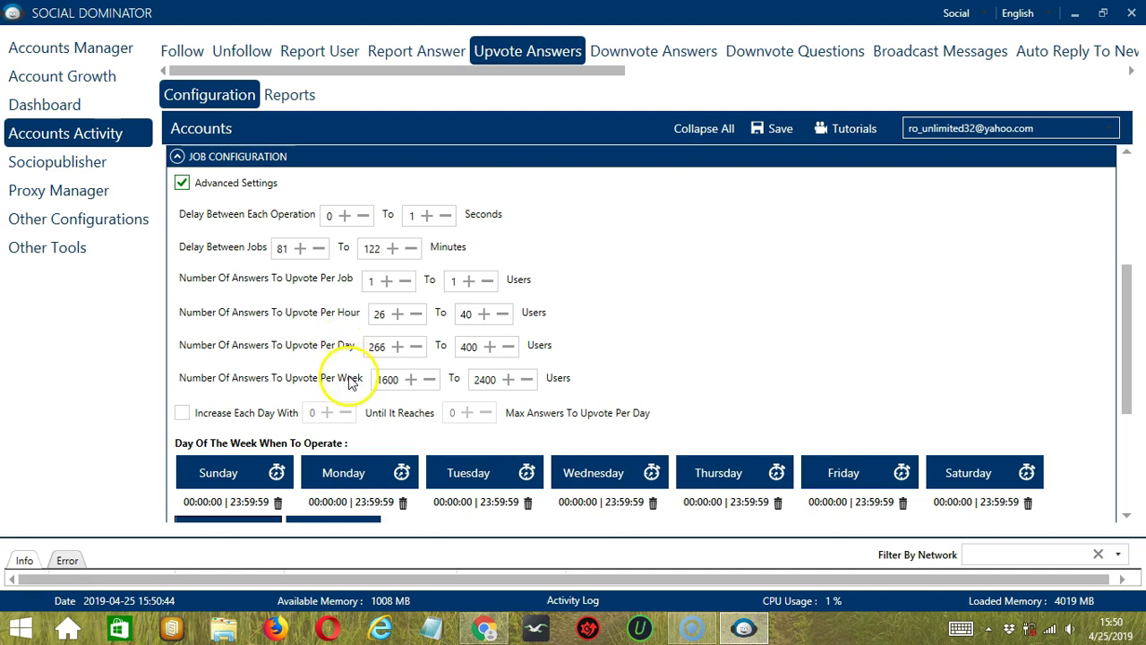
click(182, 413)
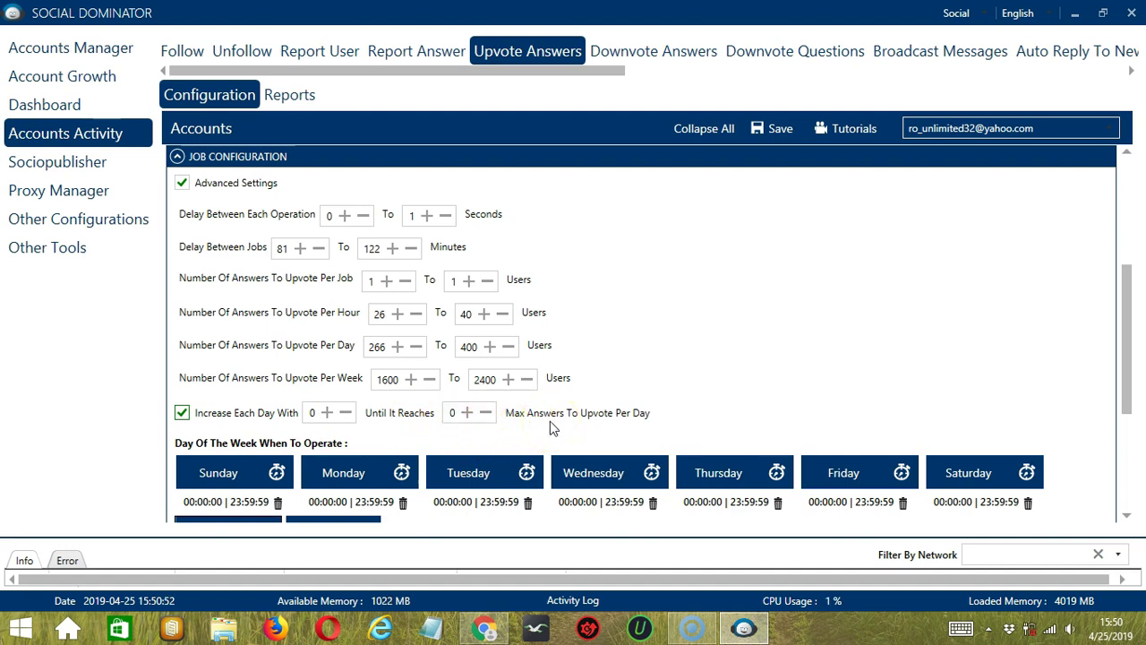
click(1123, 454)
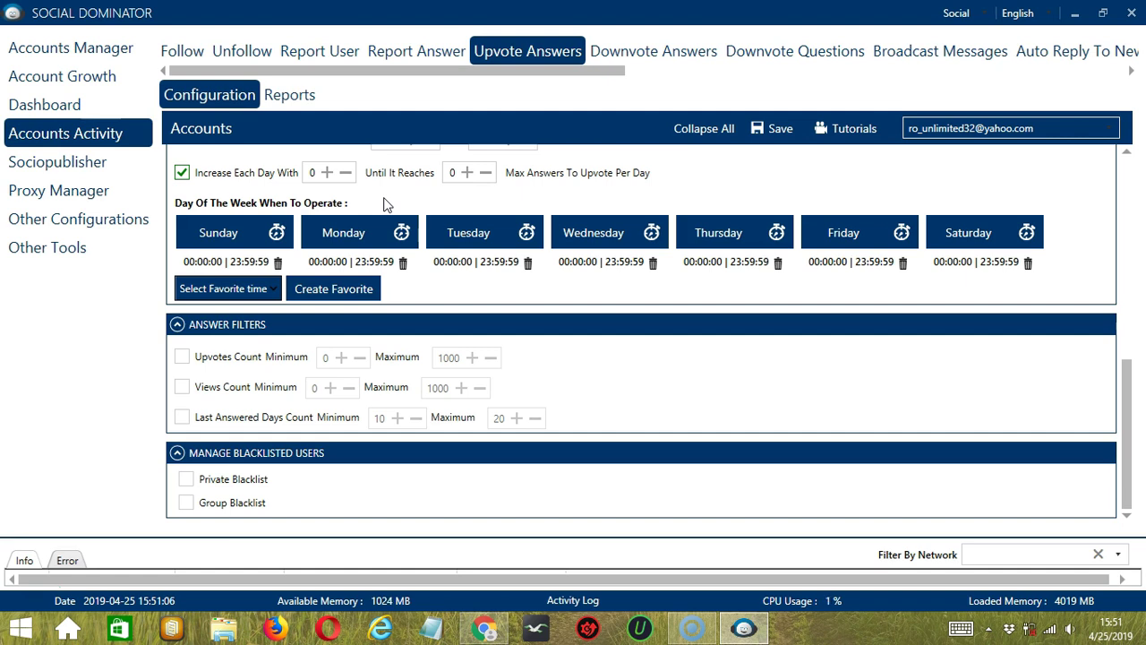
Remove Monday's full-day range and add a 00:00:00–01:59:59 interval
click(381, 236)
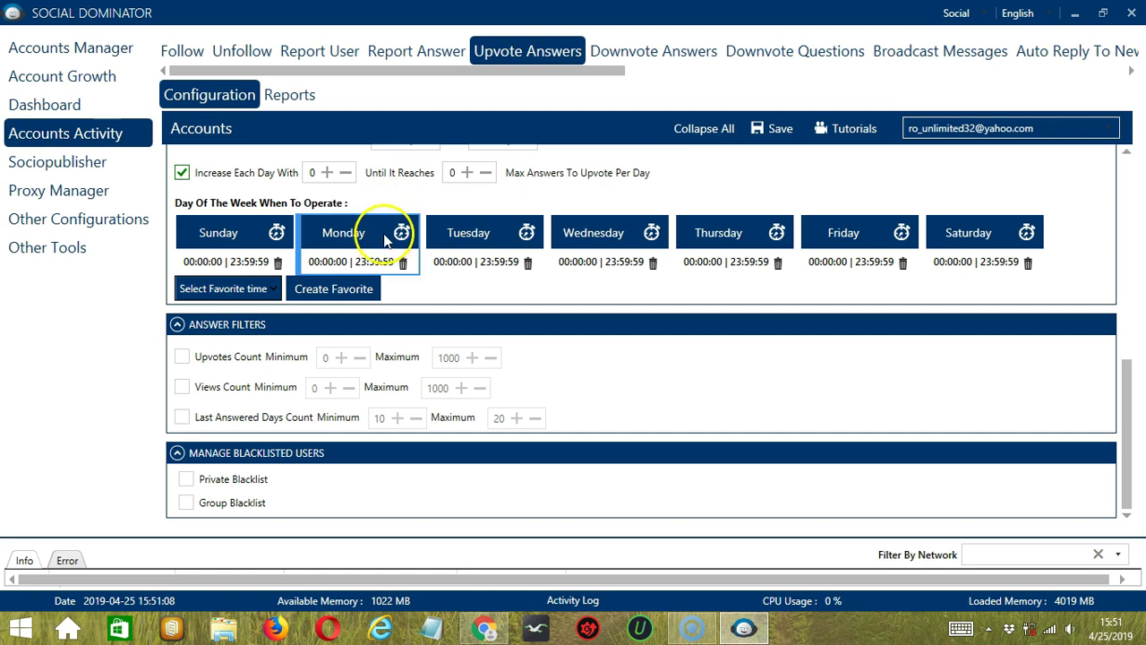
click(390, 248)
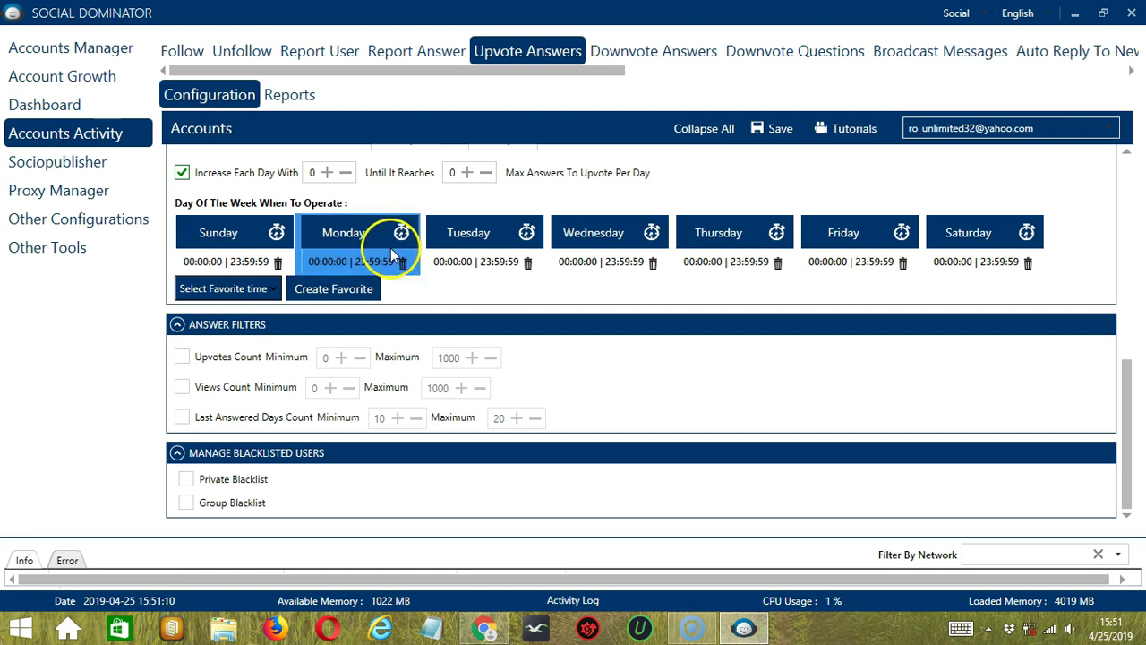
click(403, 263)
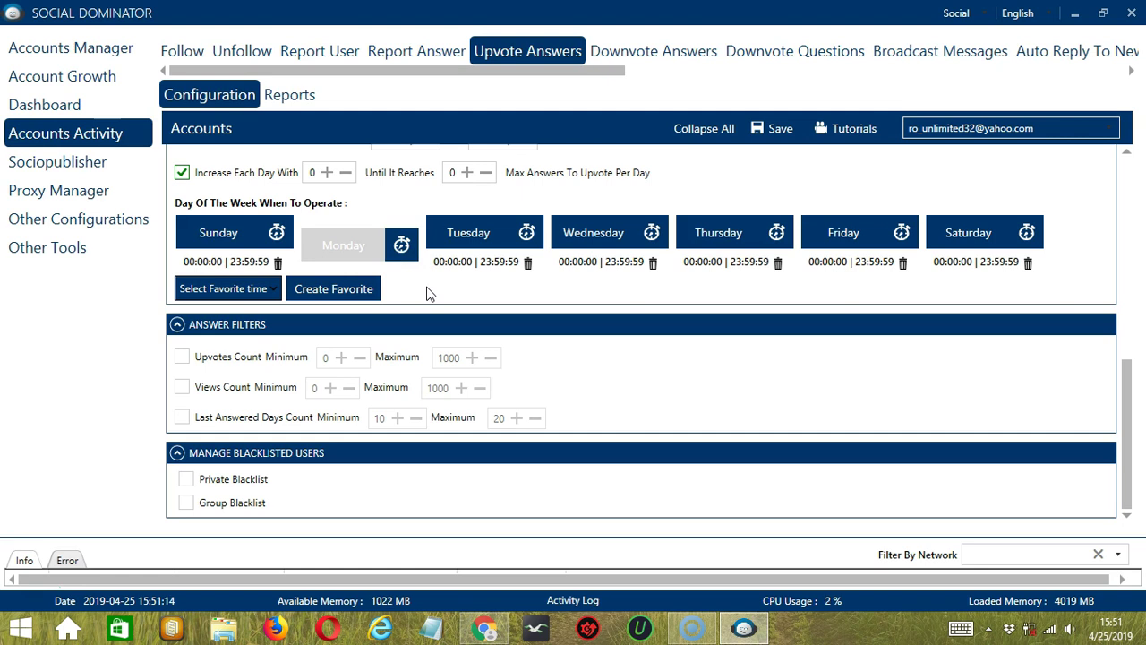
click(372, 249)
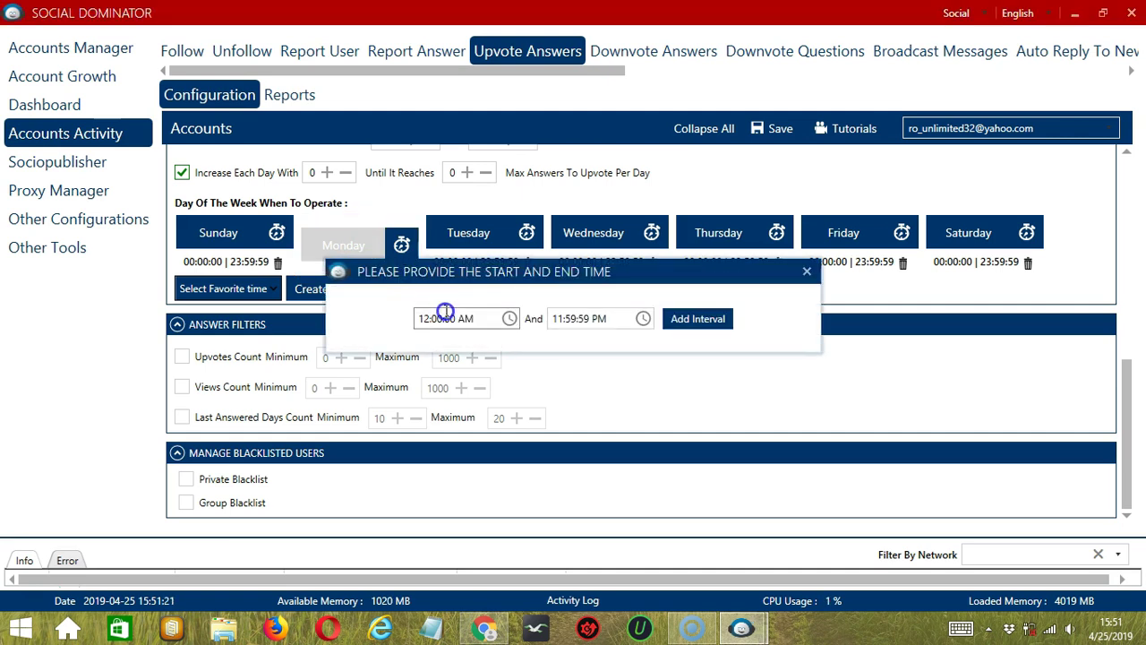
click(555, 318)
click(555, 318)
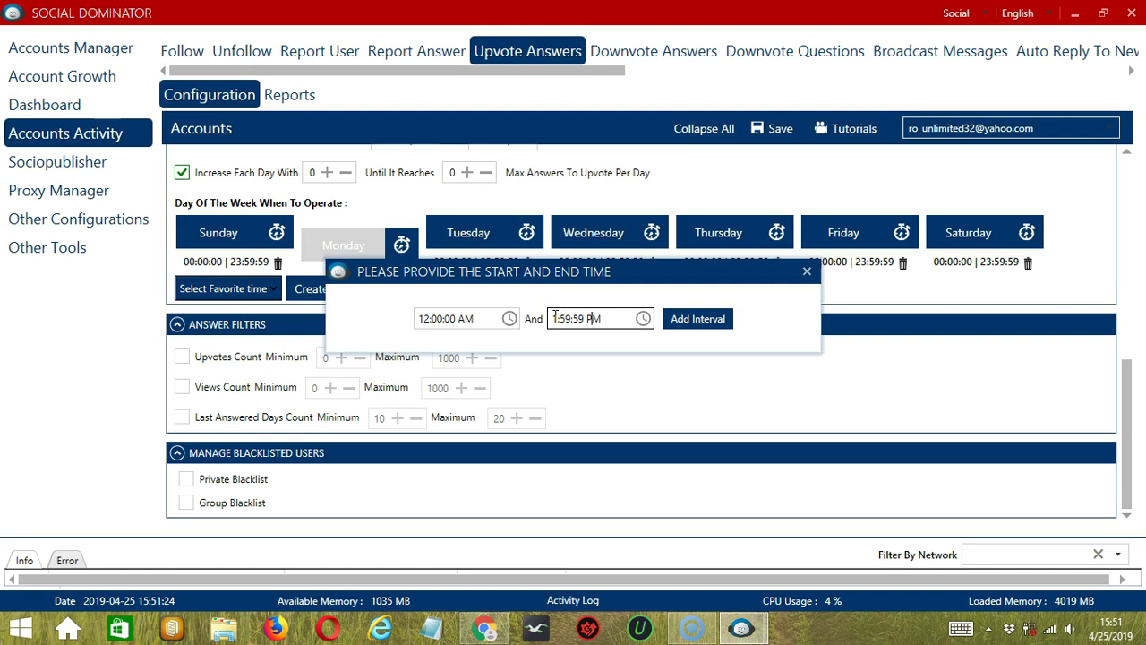
click(695, 319)
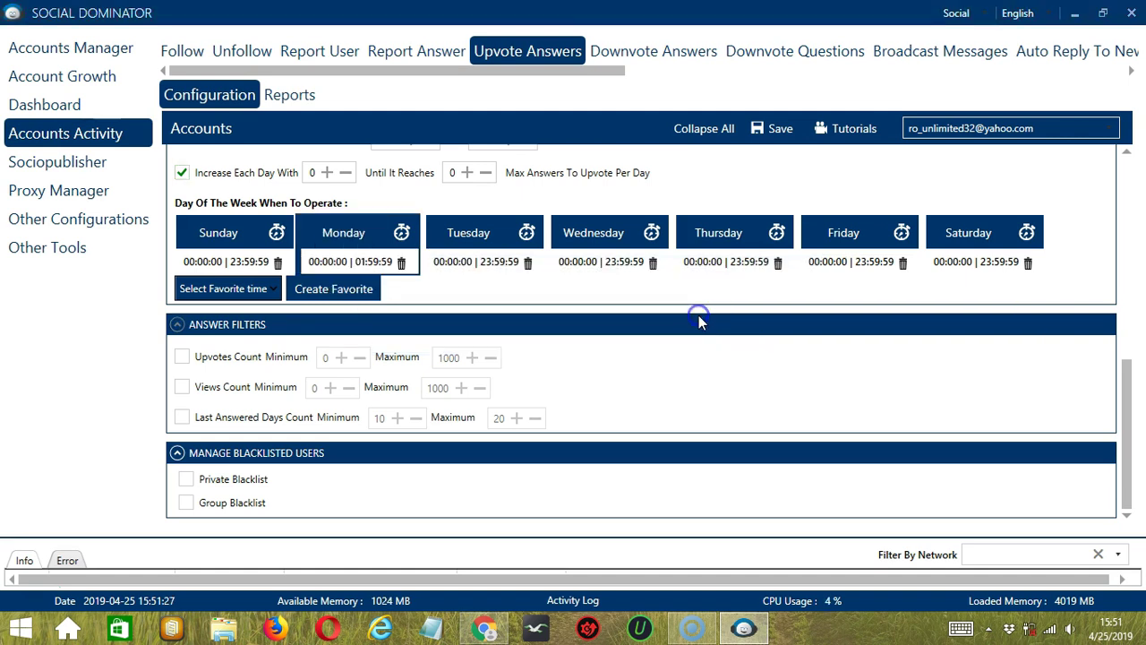
Add a second Monday interval from 02:00:00 to 23:59:59
click(373, 237)
click(424, 324)
click(421, 321)
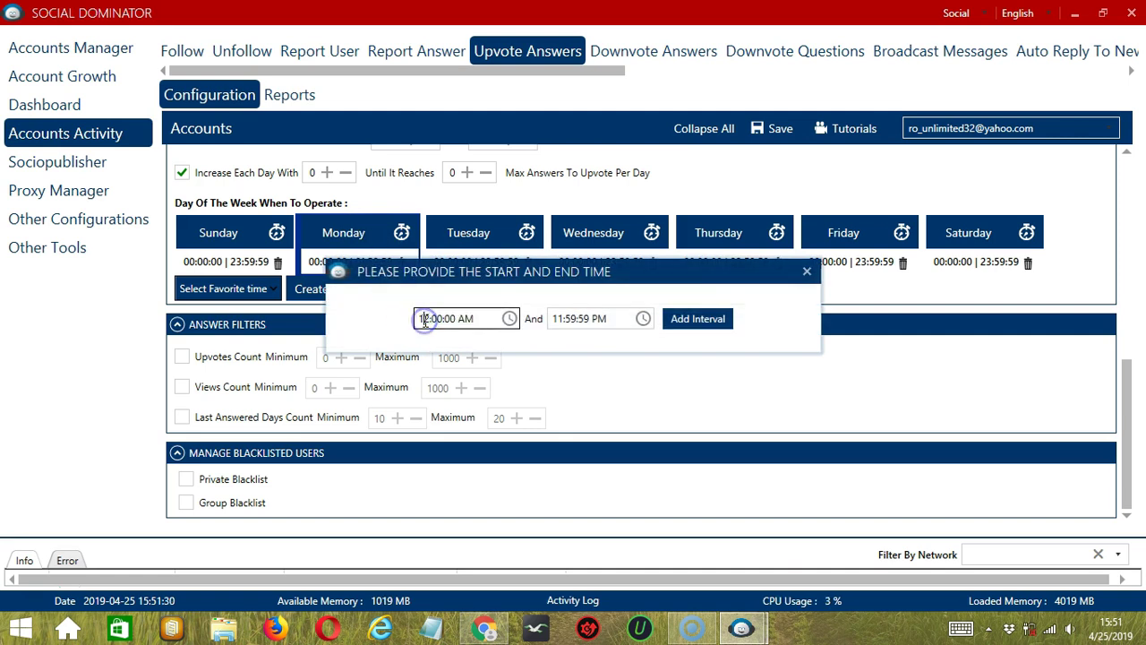
key(Delete)
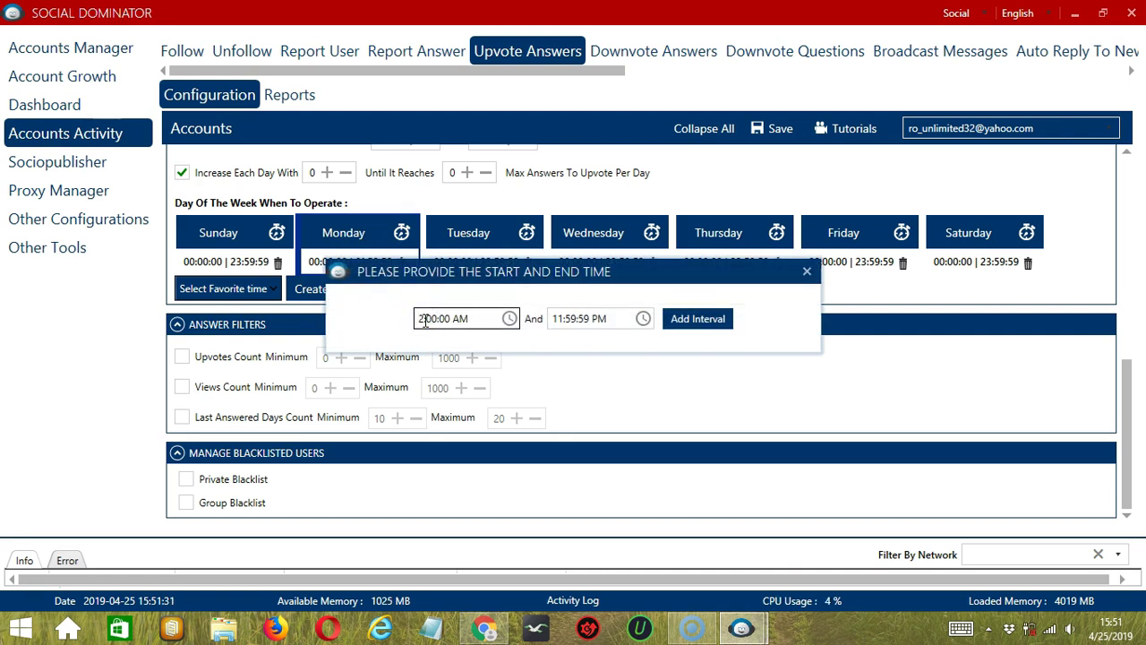
click(698, 321)
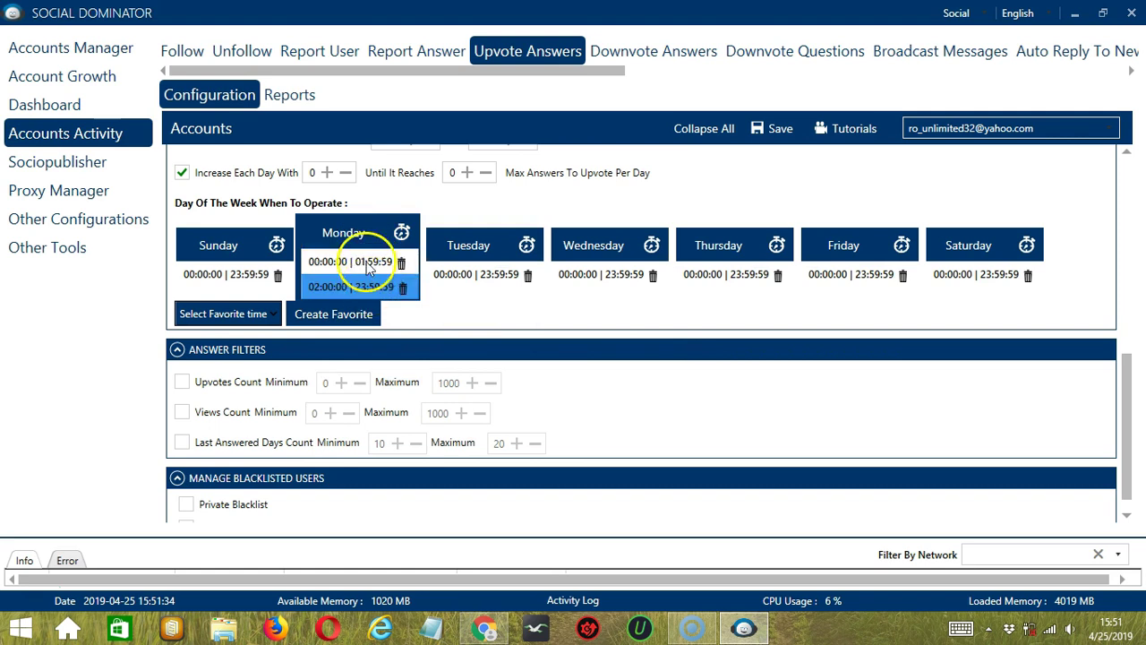
click(373, 287)
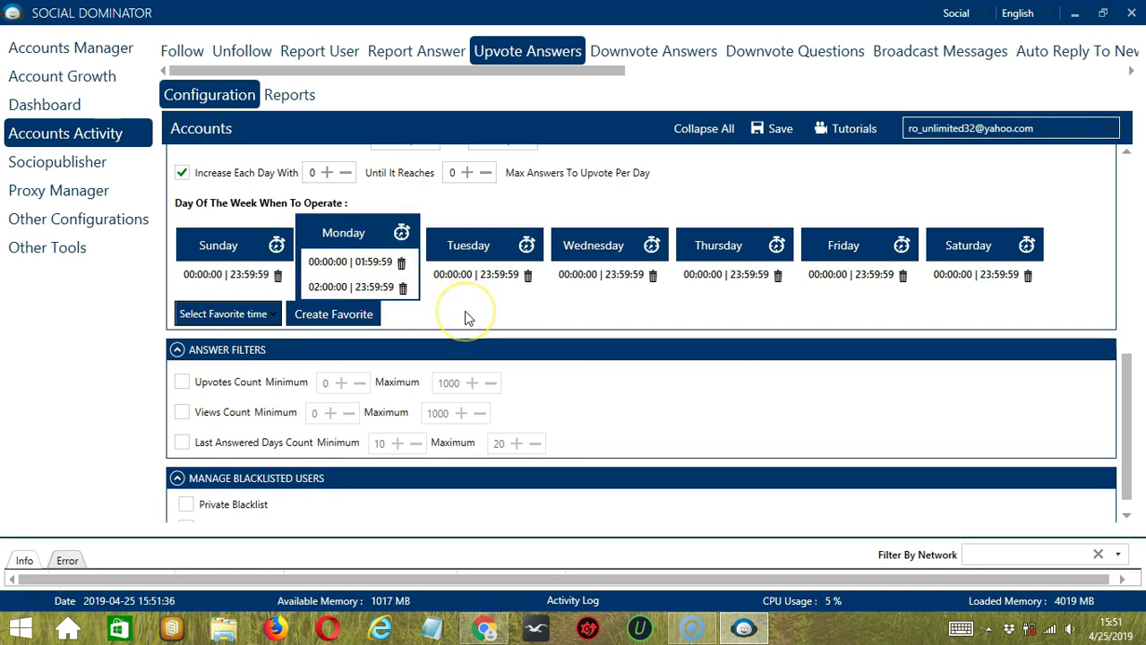
Save the current schedule as a favorite time named 'Quora Upvote Answers'
click(354, 315)
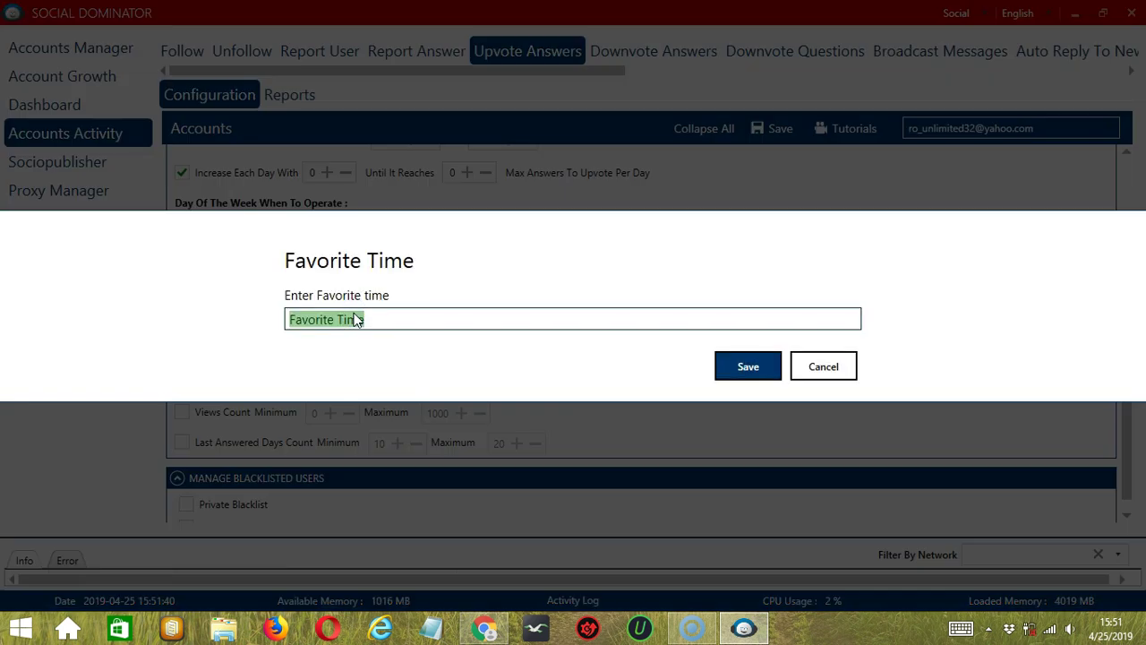
text(Quo)
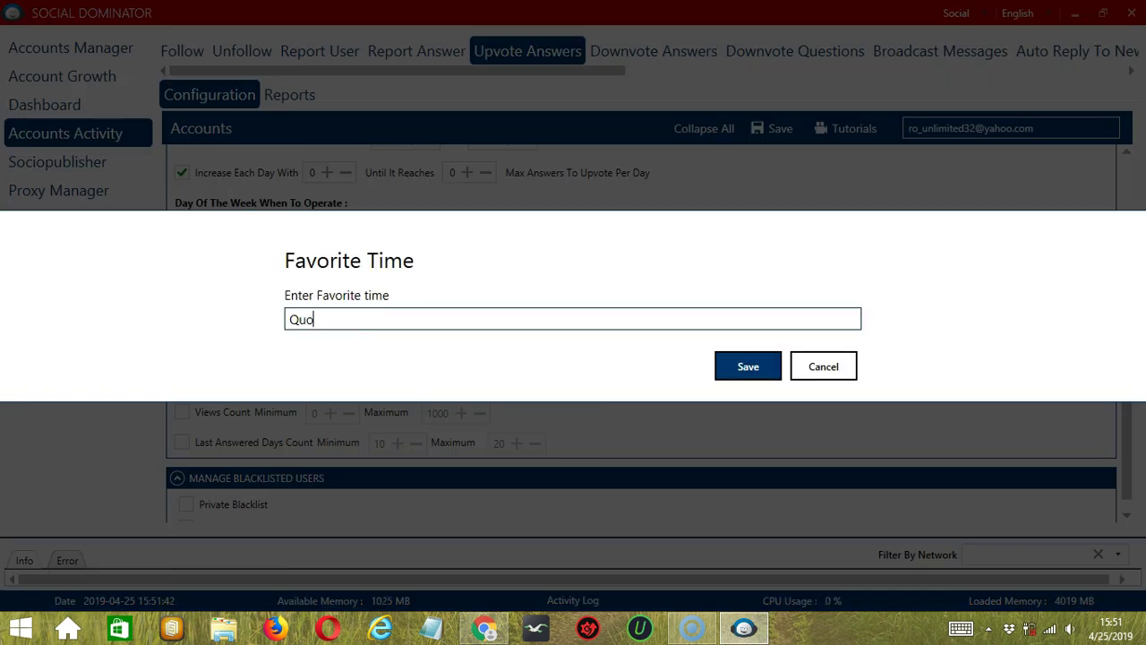
text(ra Upvote Answers)
click(743, 366)
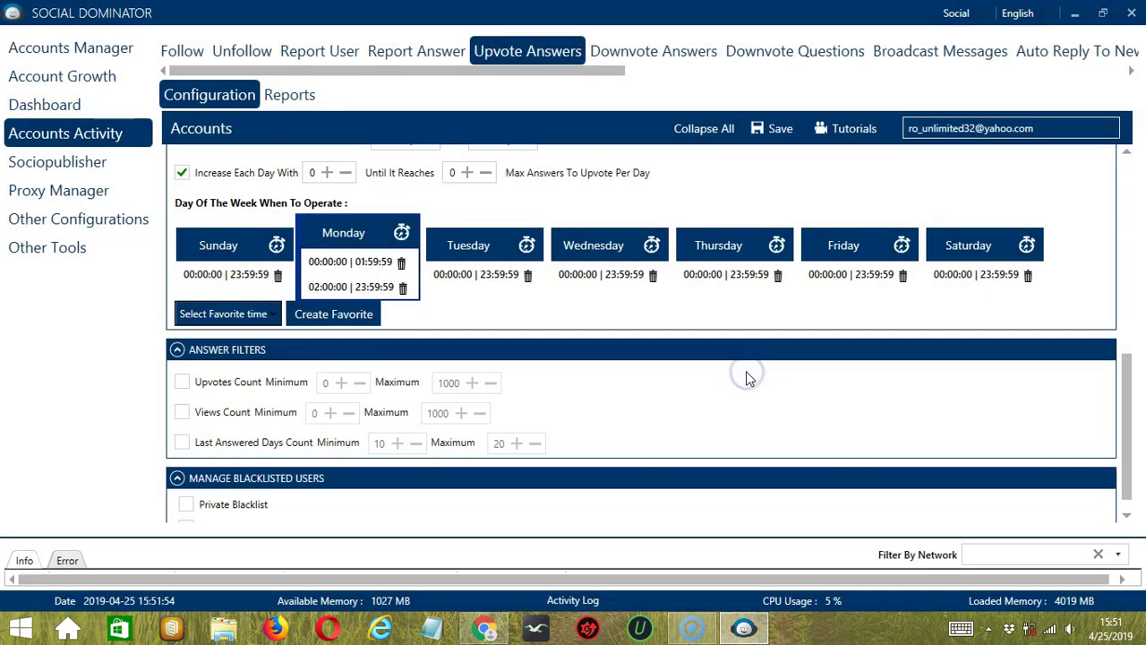
Apply the 'Quora Upvote Answers' favorite time to the upvote schedule
click(252, 315)
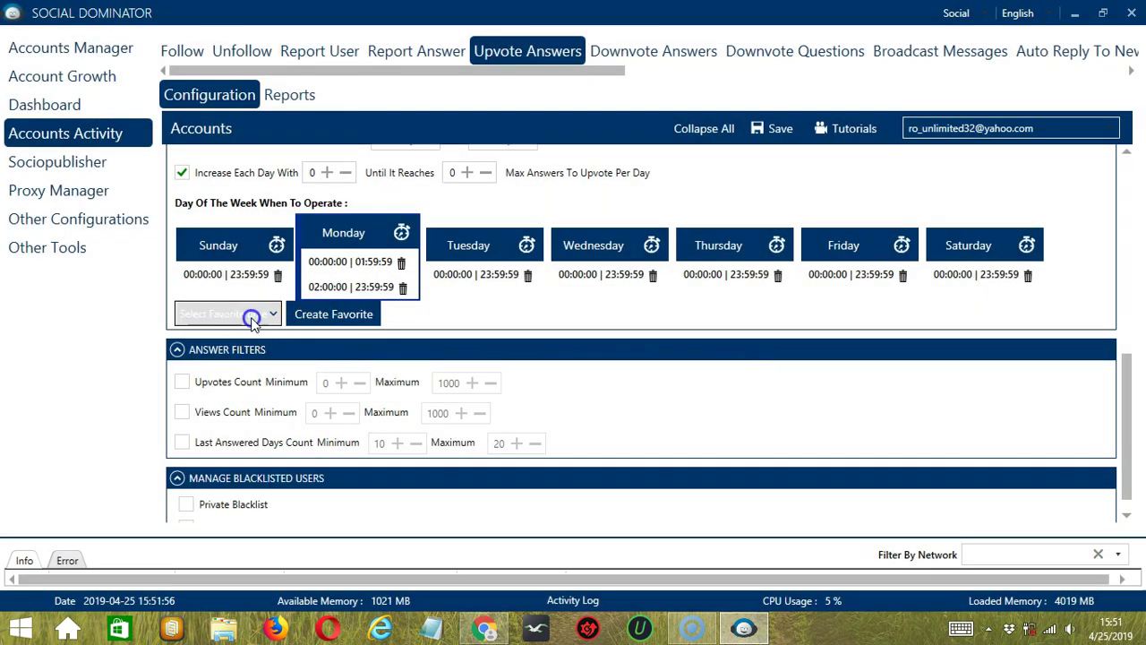
scroll(161, 167, down, 8)
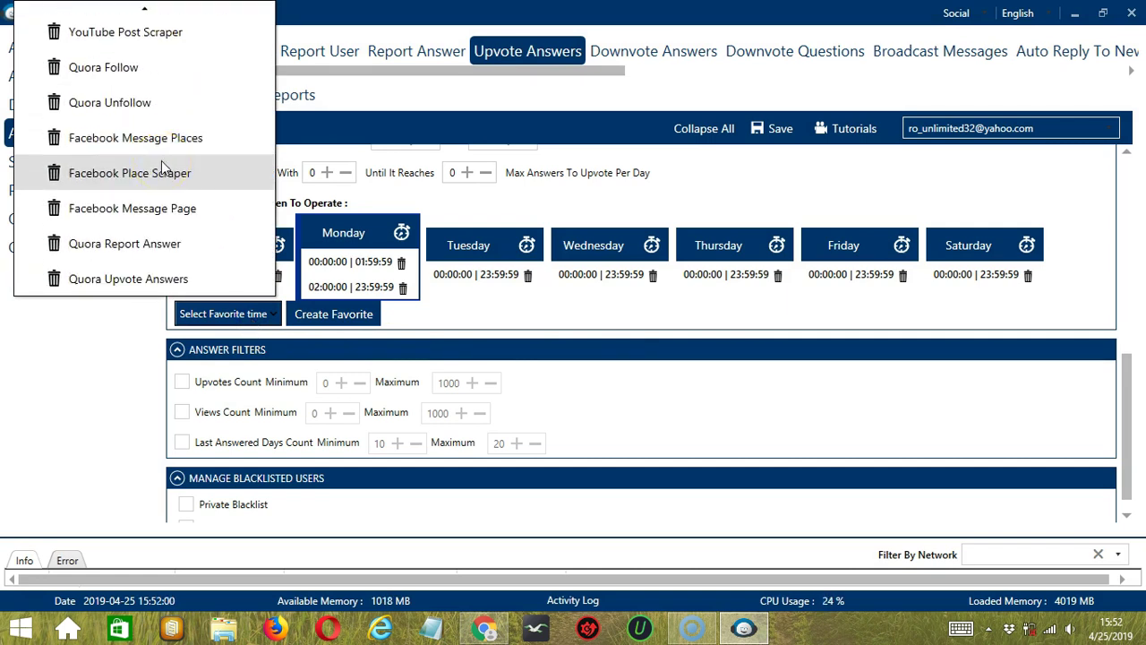
click(141, 279)
scroll(766, 442, down, 1)
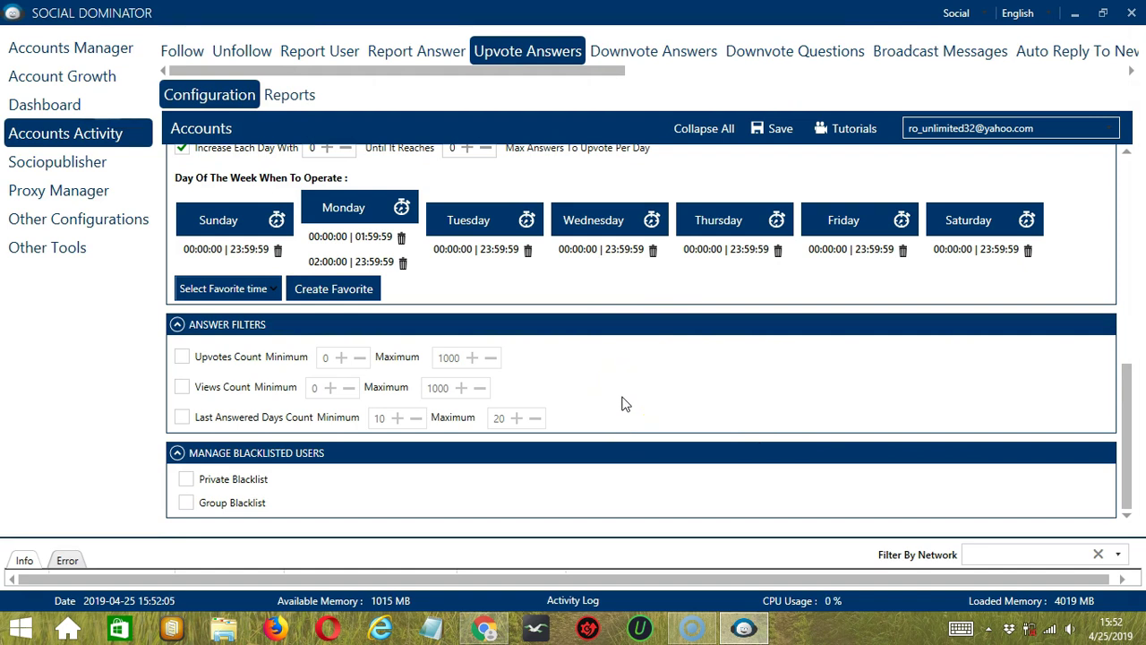
Enable the upvotes (0–1000), views (0–1000) and last-answered (10–20 days) filters plus the Private Blacklist
click(609, 402)
click(181, 357)
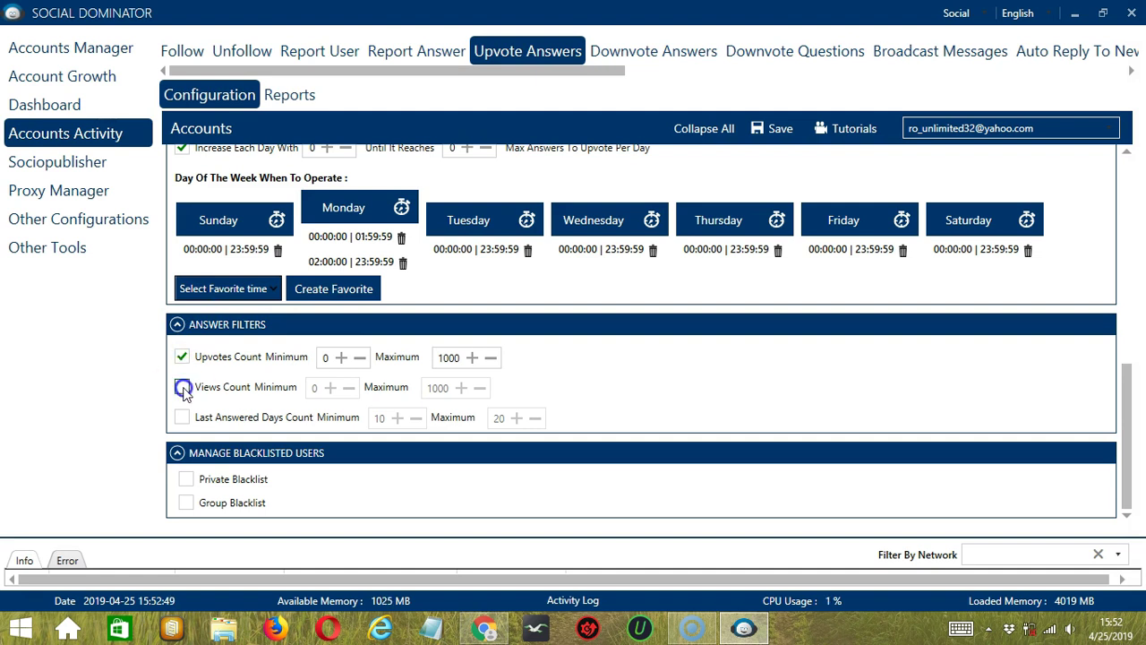
click(182, 387)
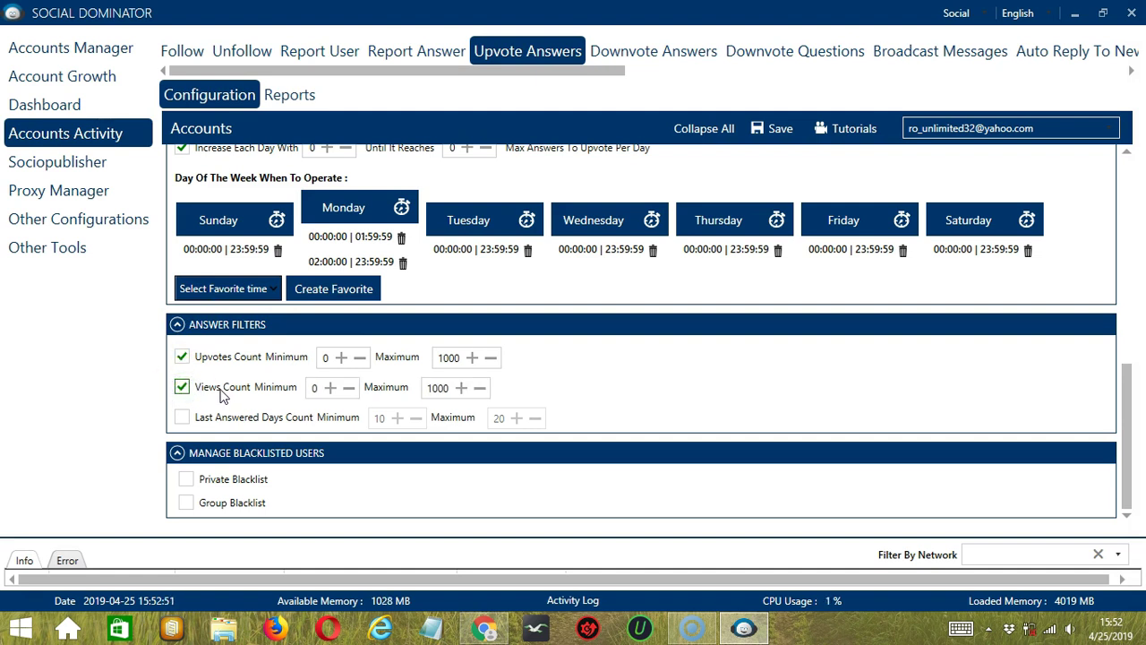
click(184, 419)
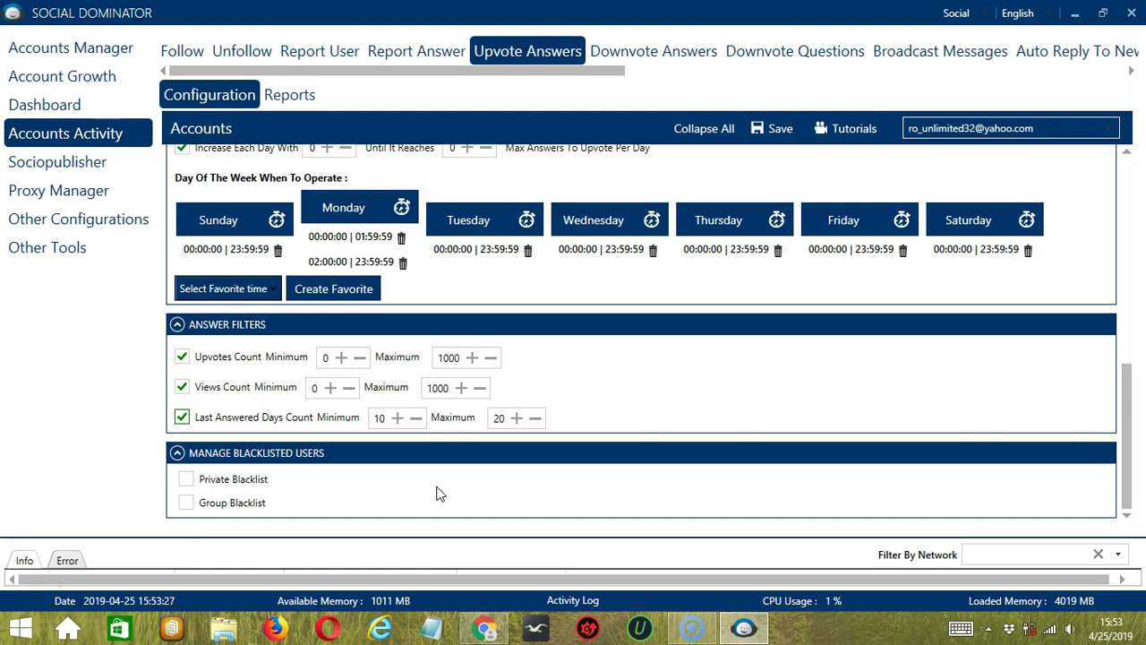
click(187, 487)
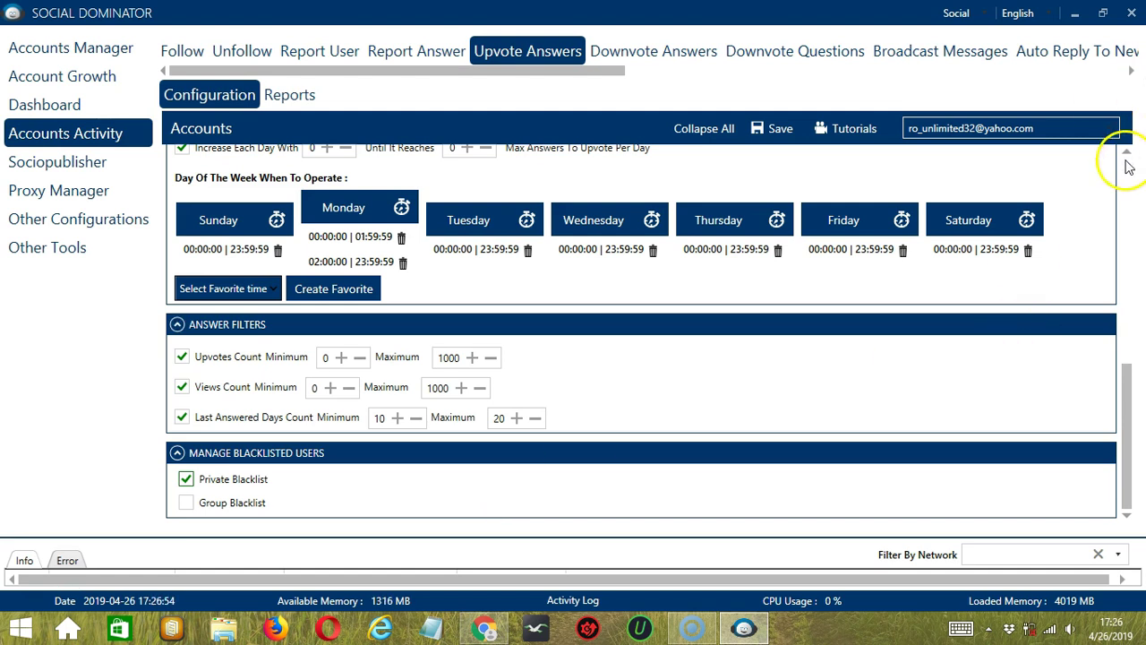
Save the Upvote Answers settings and switch the activity's status from Stopped to Active
click(1126, 161)
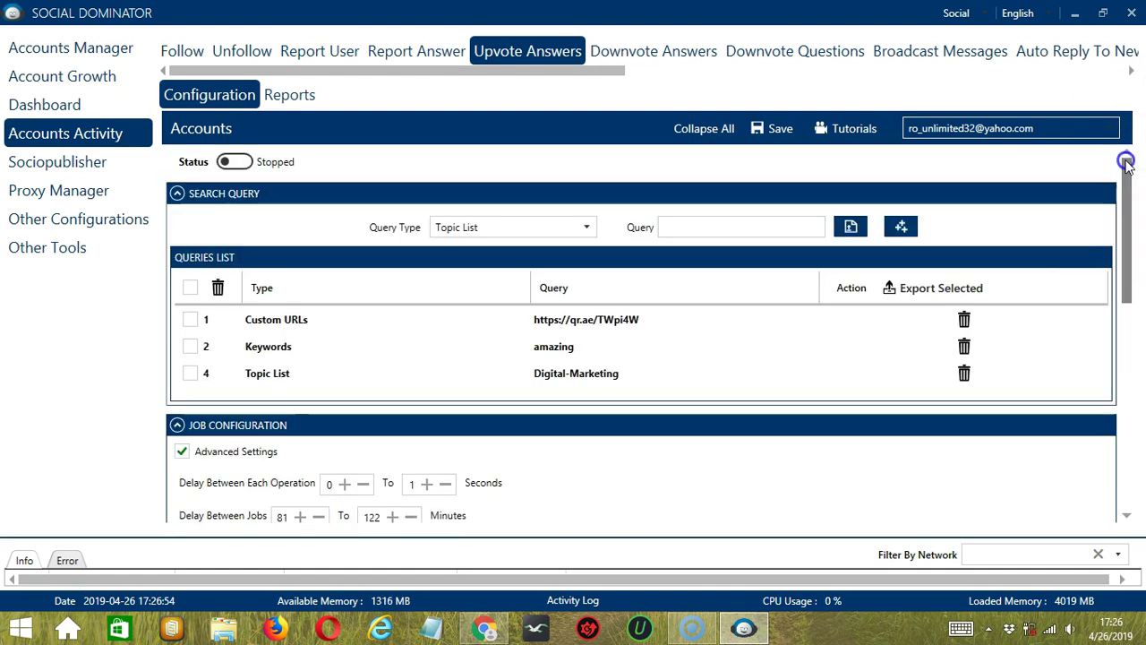
click(769, 130)
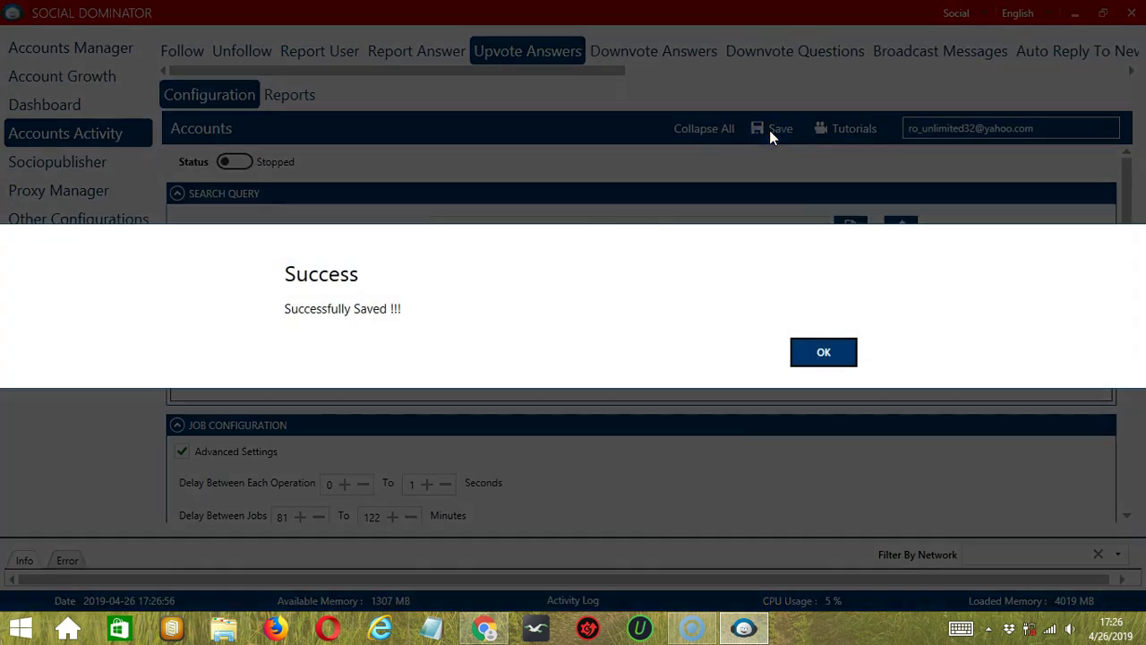
click(824, 352)
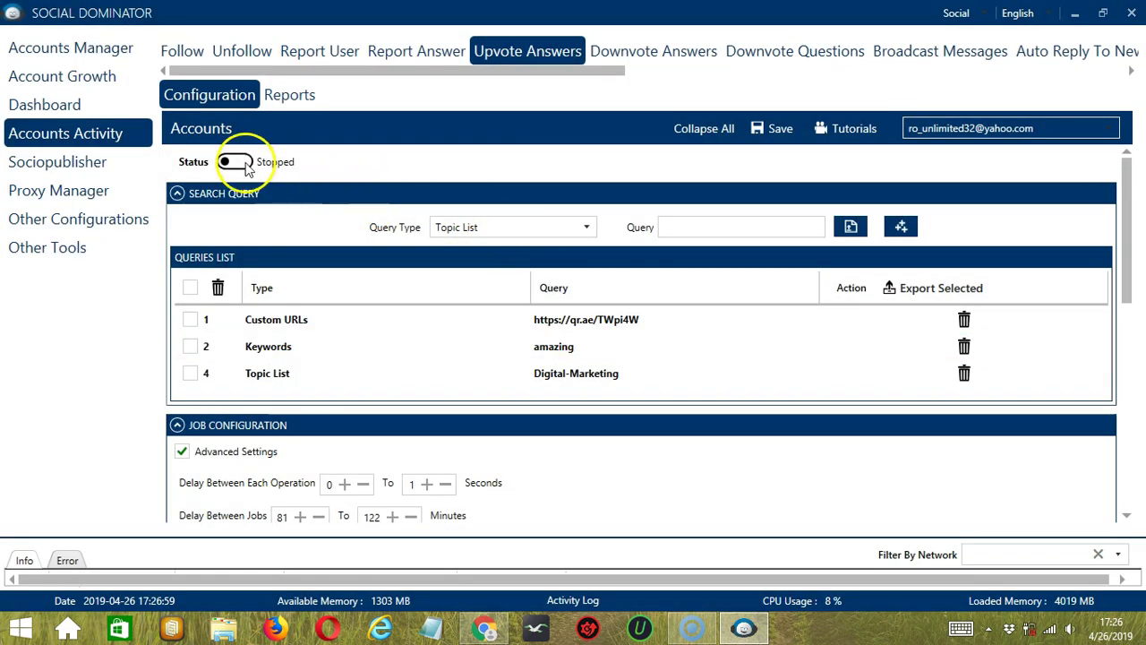
click(236, 162)
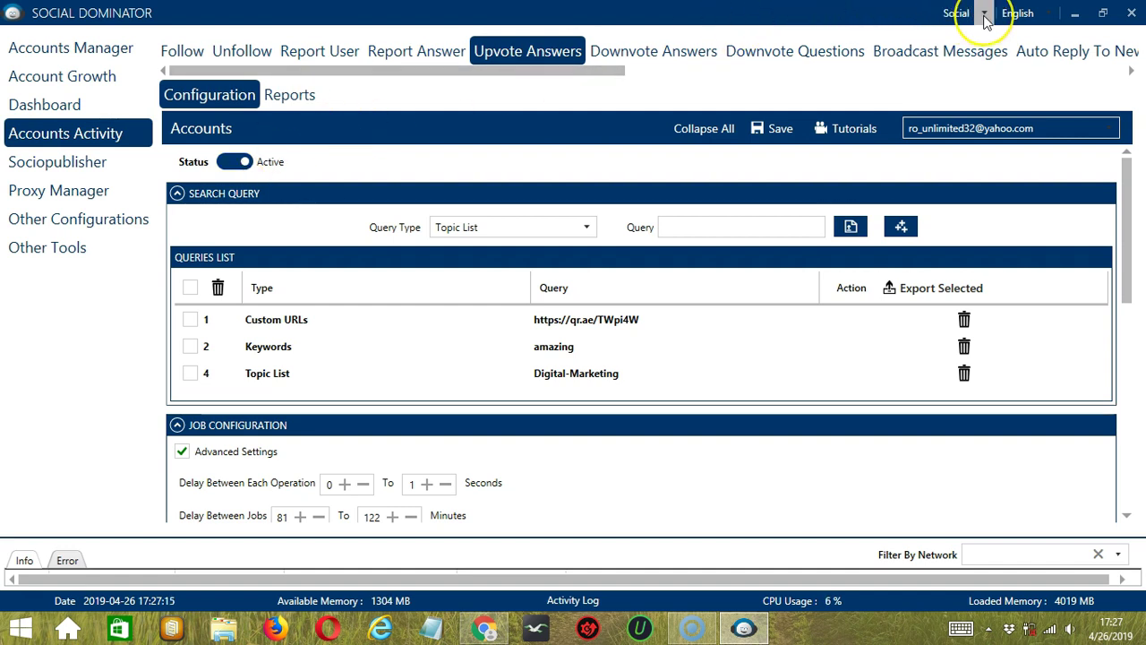
Switch to the Quora tools and start a new Upvote Answers campaign
click(985, 16)
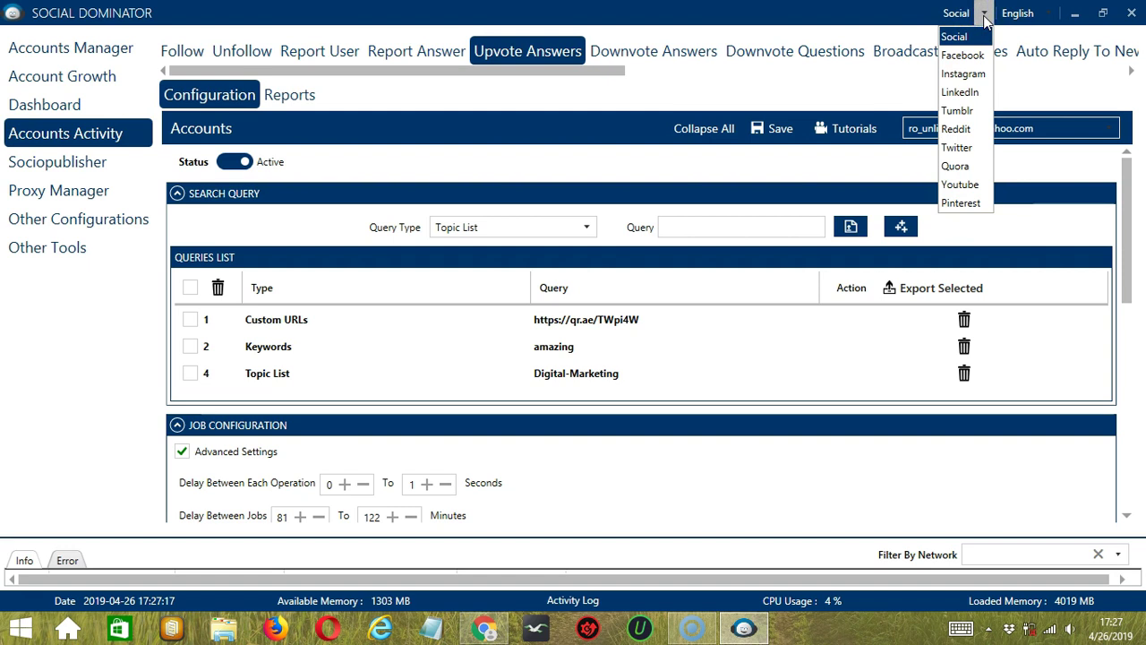
click(980, 169)
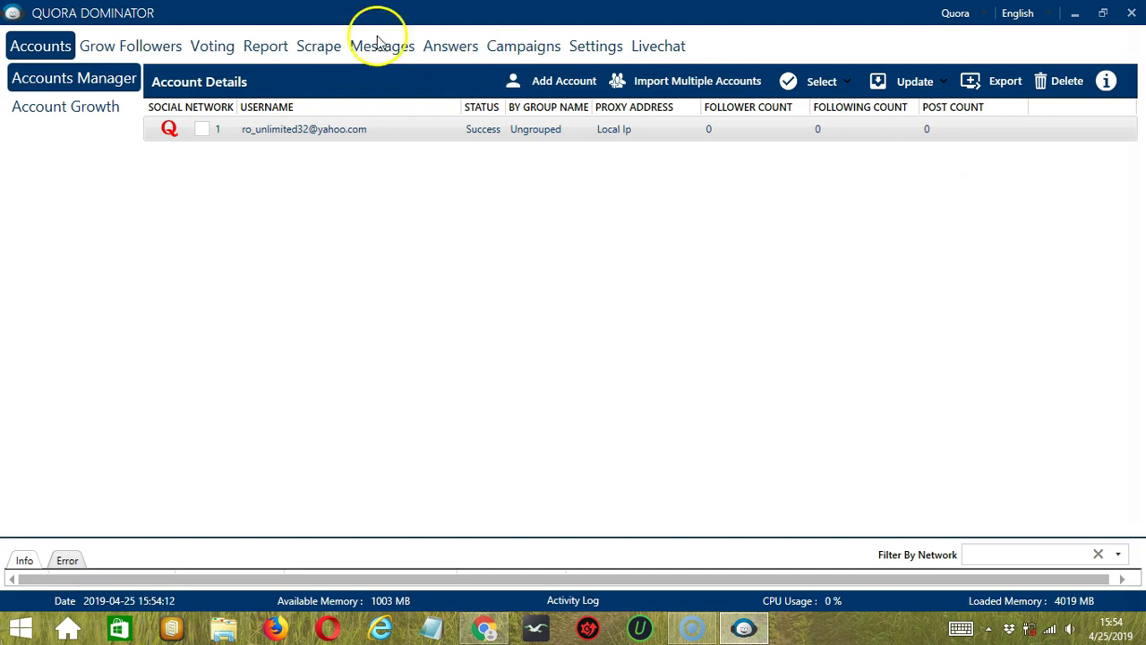
click(222, 49)
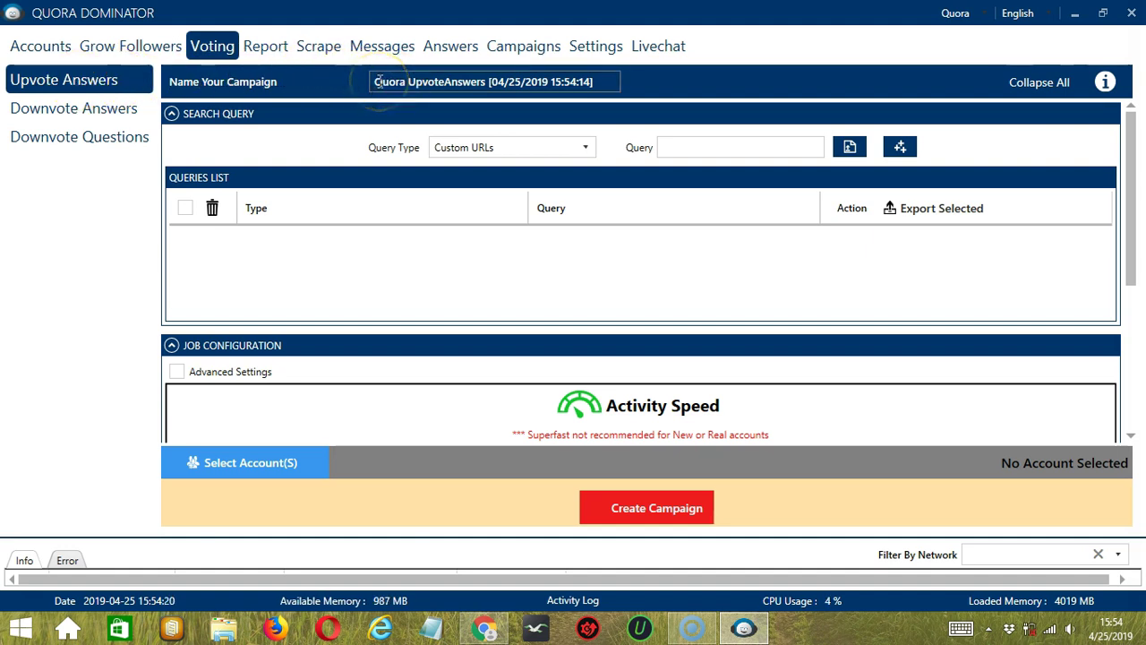
Add a Topic List query for 'Digital-Marketing' and enable the Private Blacklist
click(523, 147)
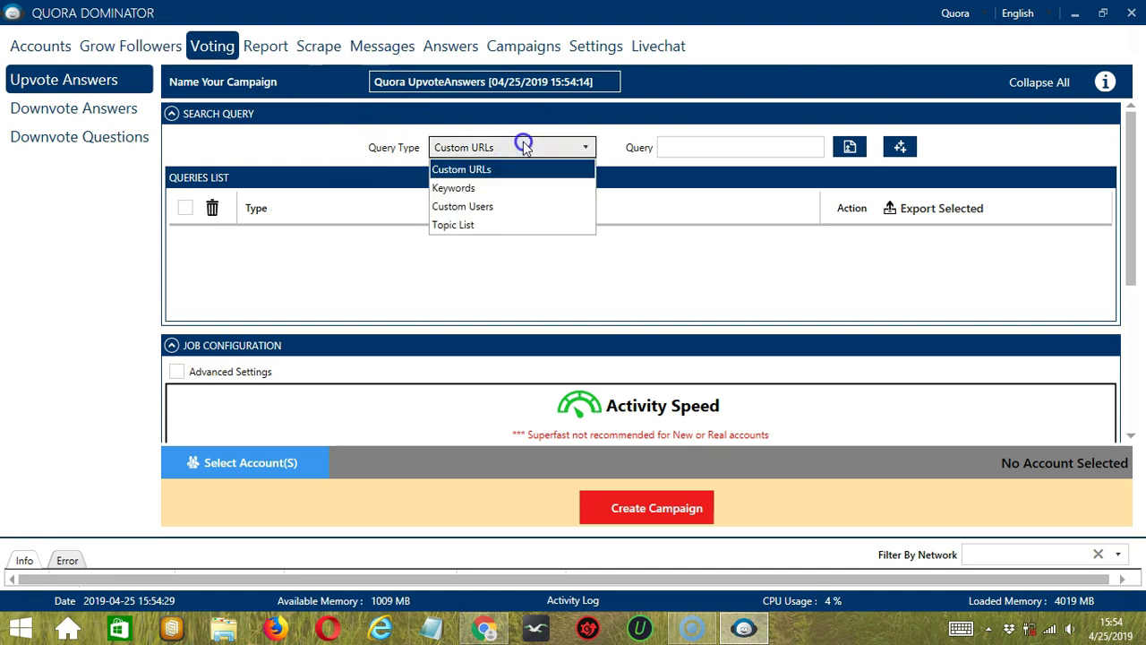
click(504, 224)
click(661, 149)
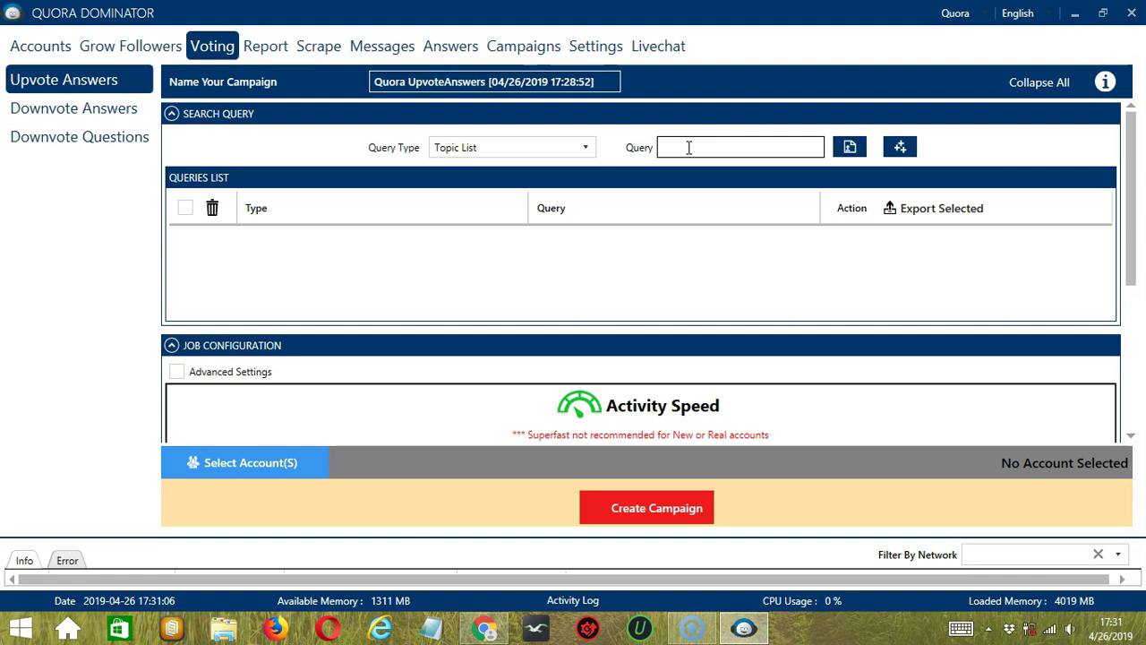
text(Digital-Marketing)
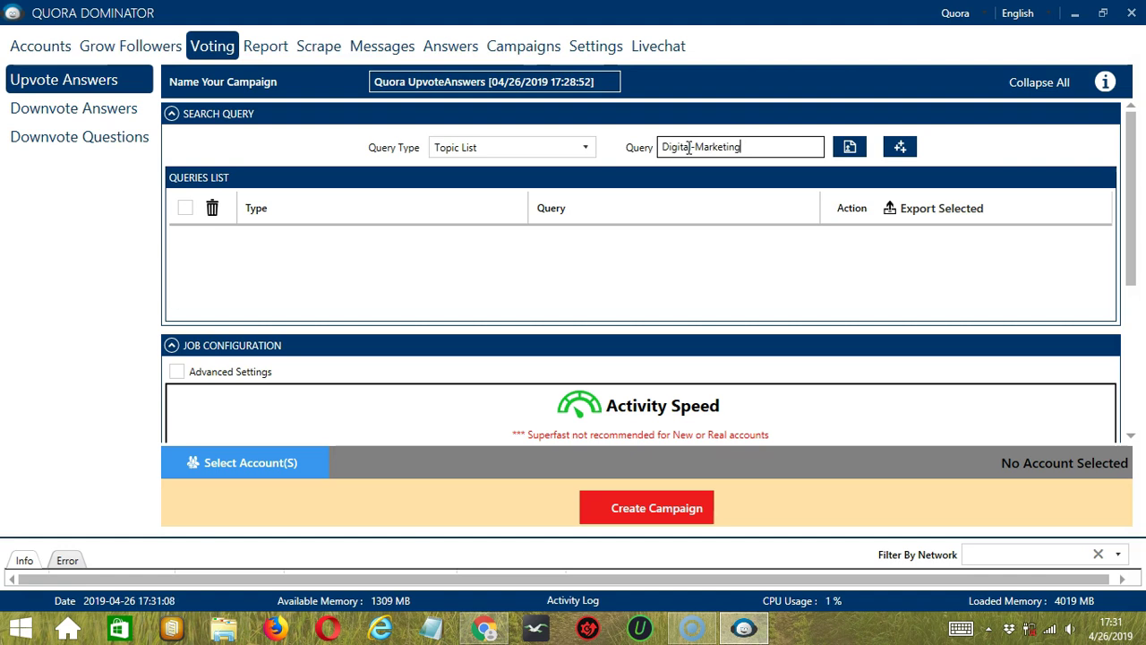
click(900, 147)
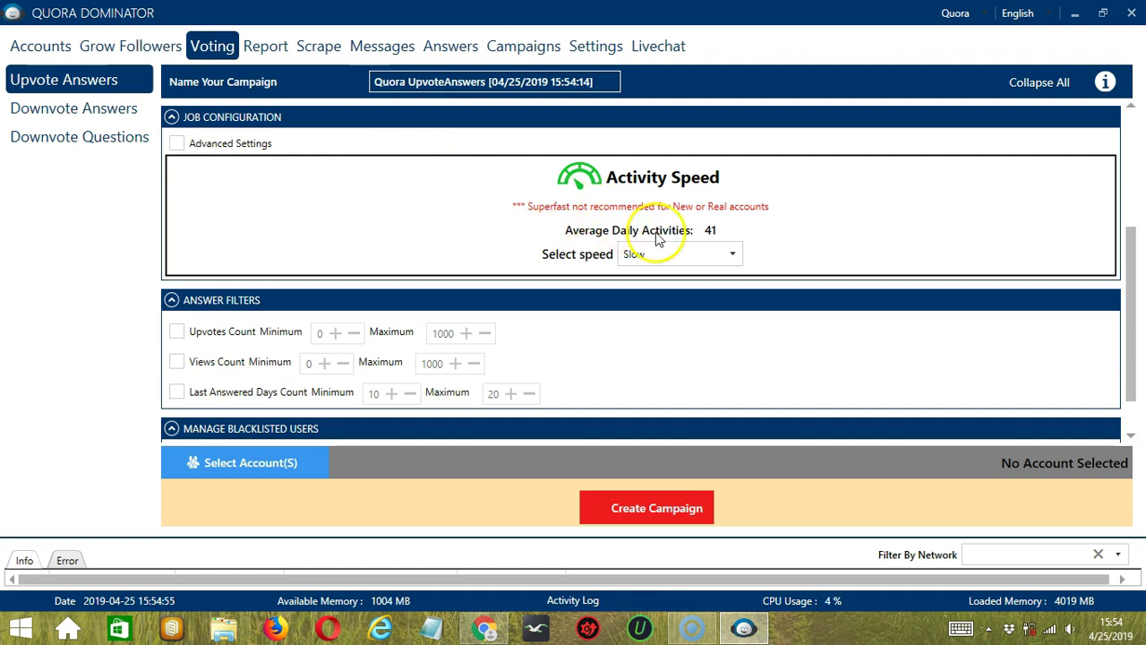
scroll(678, 359, down, 2)
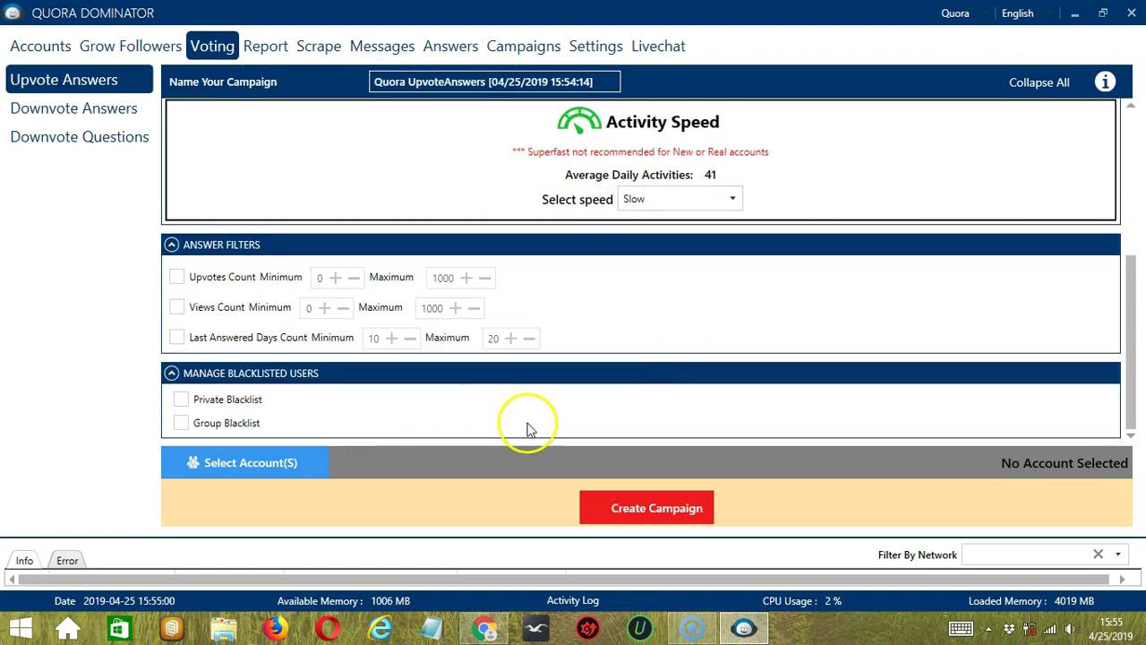
click(231, 405)
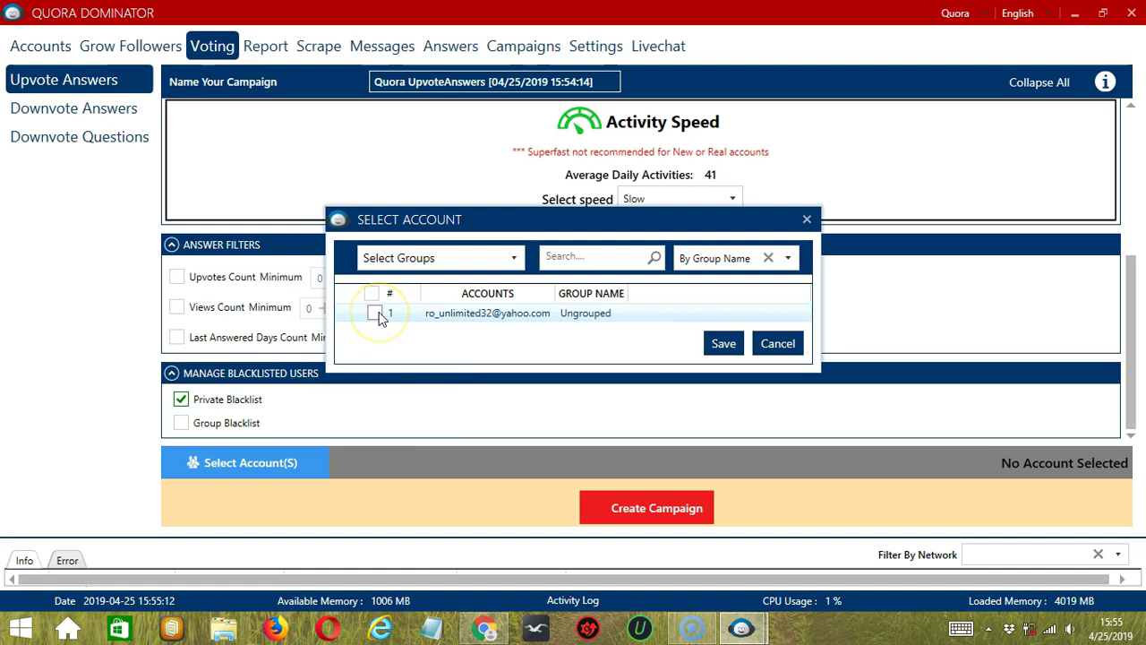
Assign the Quora account and create the campaign, overriding that account's existing Upvote Answers settings
click(377, 313)
click(722, 343)
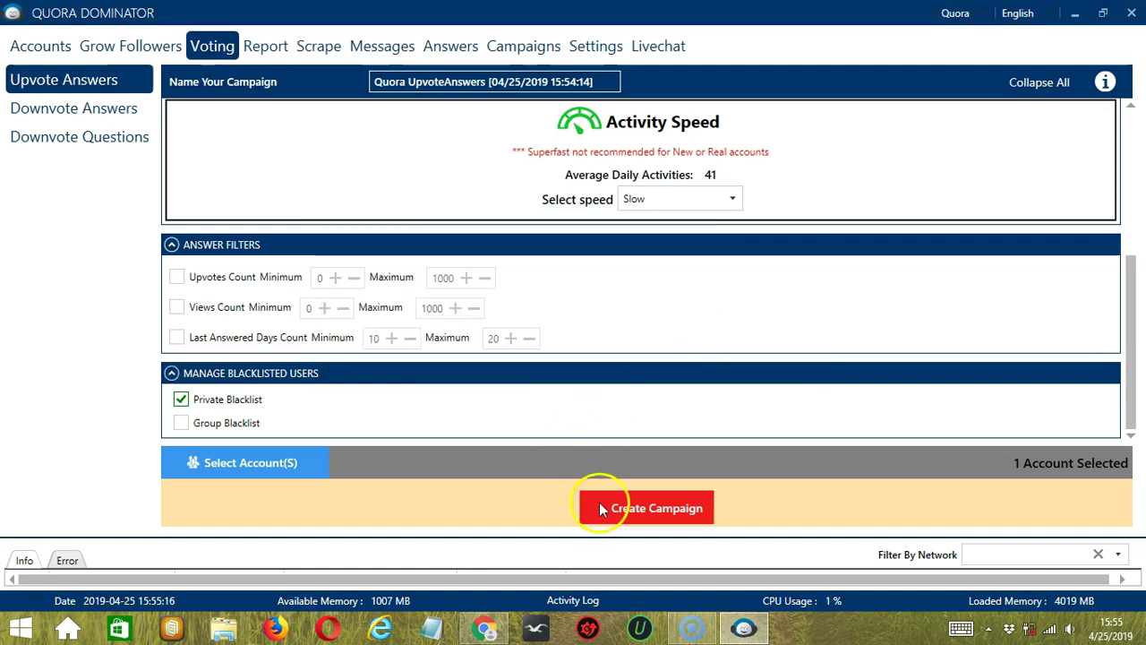
click(600, 509)
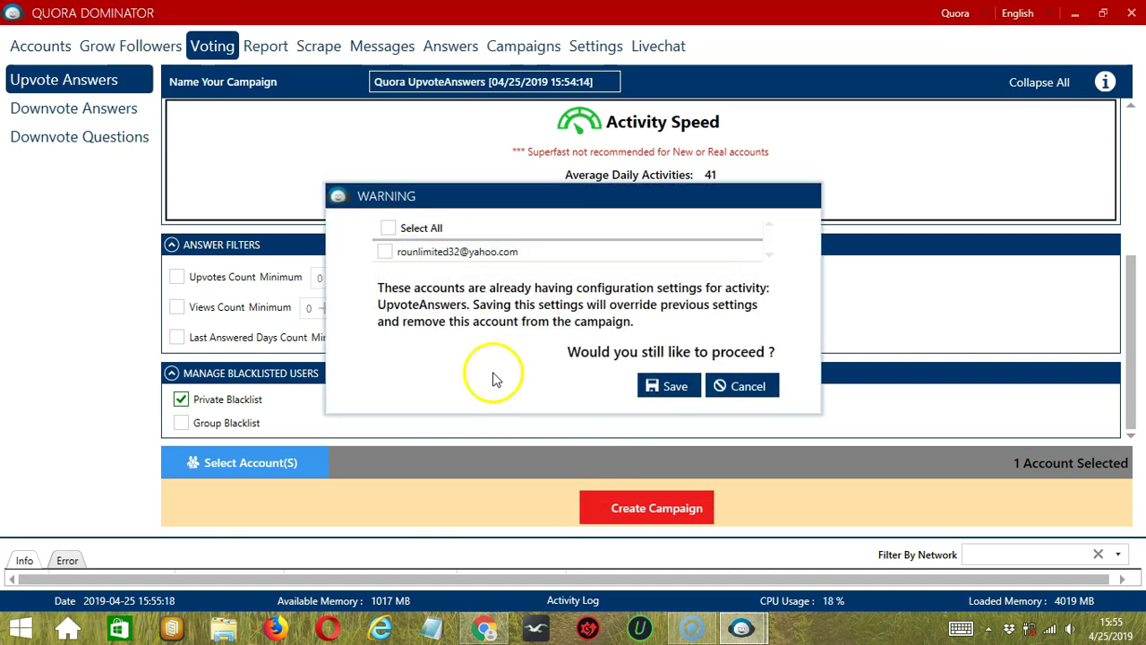
click(444, 252)
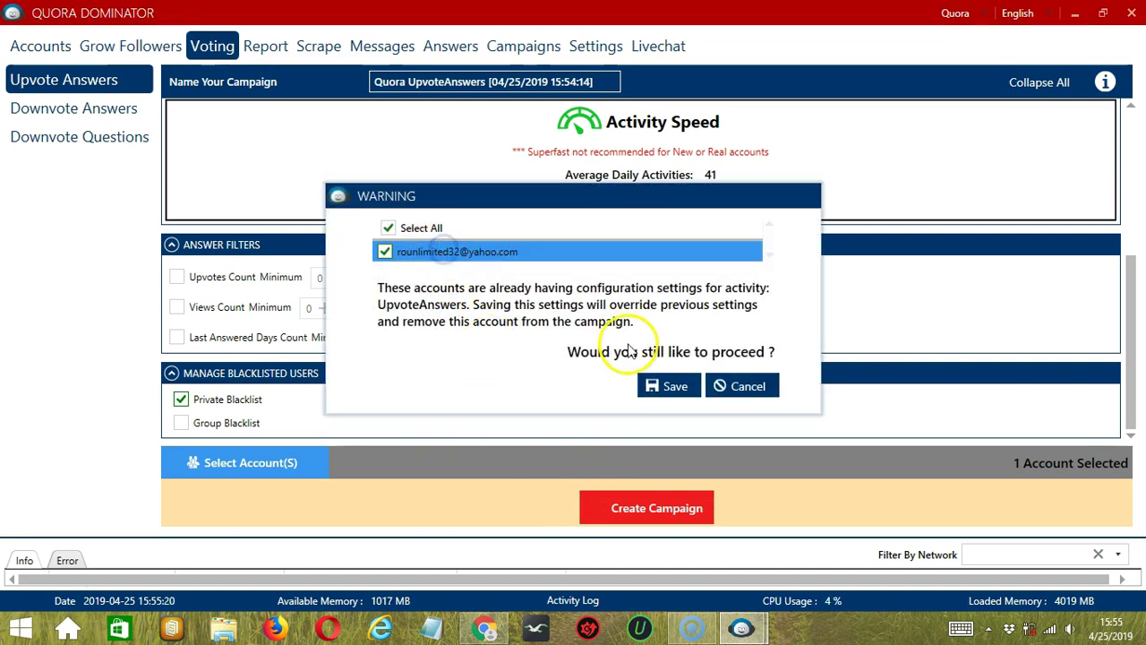
click(671, 385)
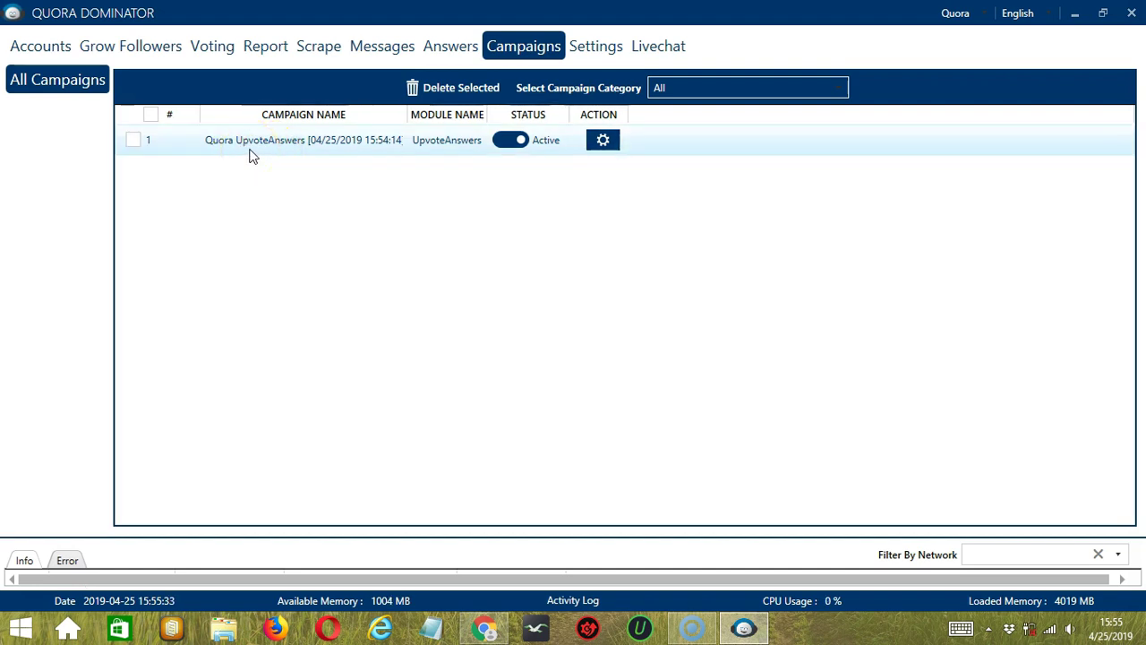
Pause the Quora UpvoteAnswers campaign, leaving its gear options menu unchanged
click(511, 141)
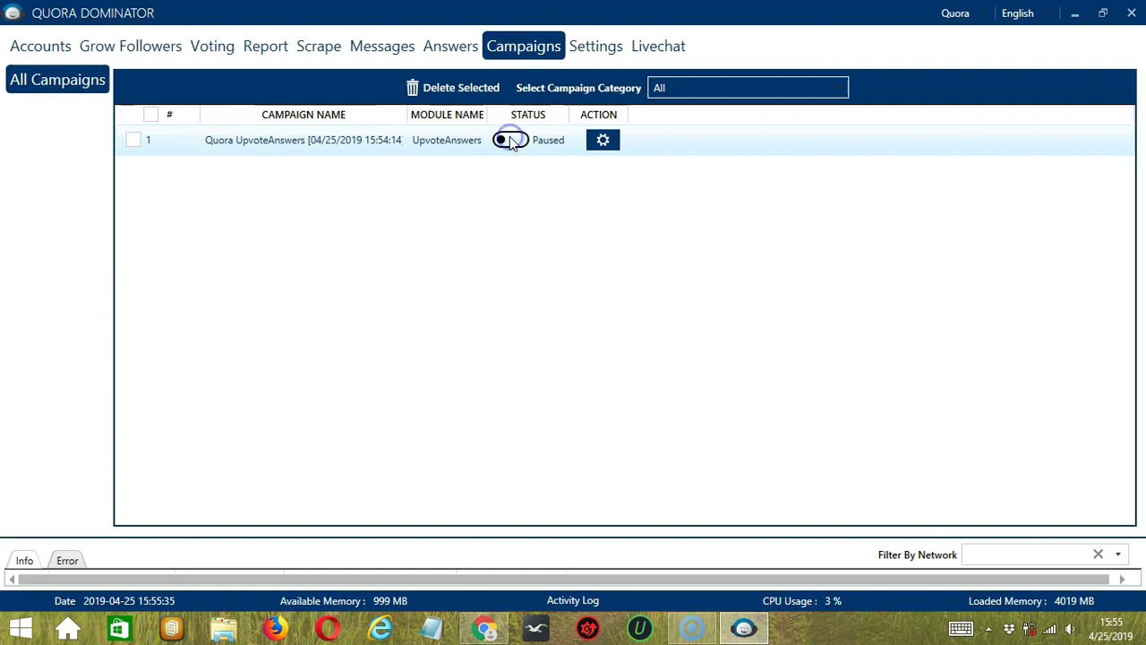
click(607, 143)
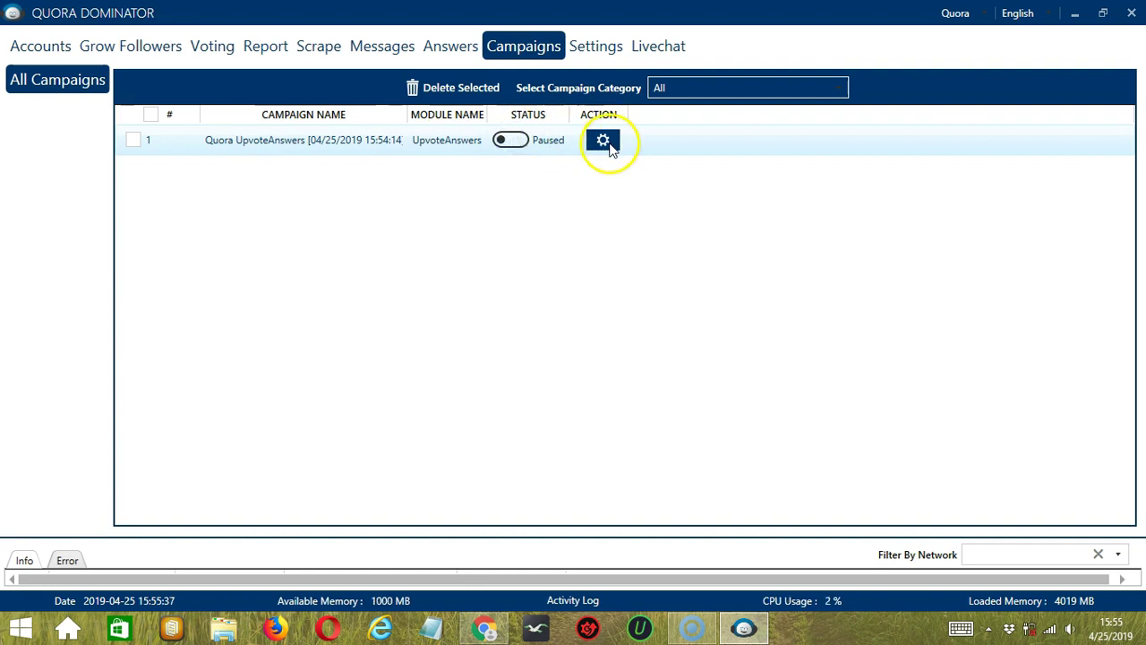
click(605, 144)
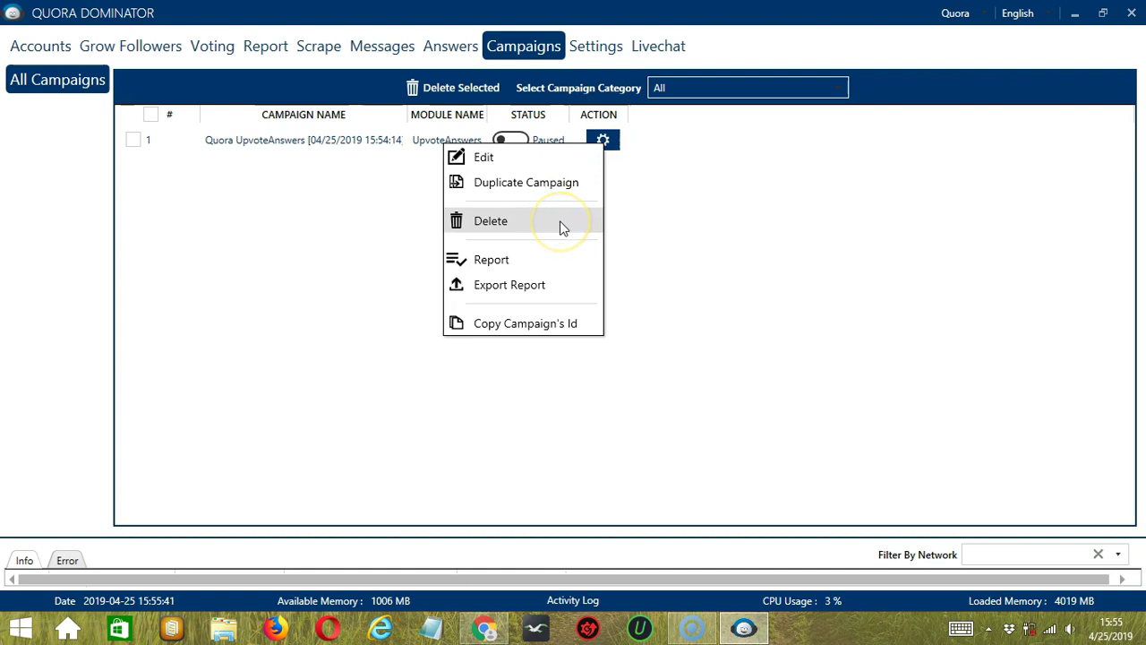
click(694, 170)
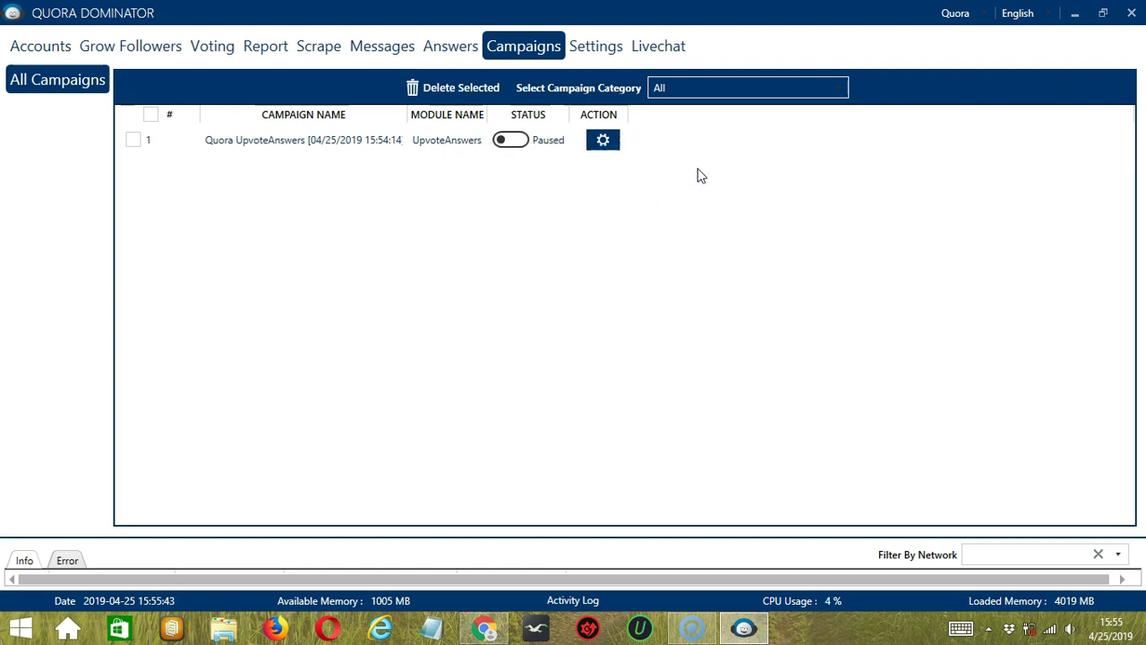